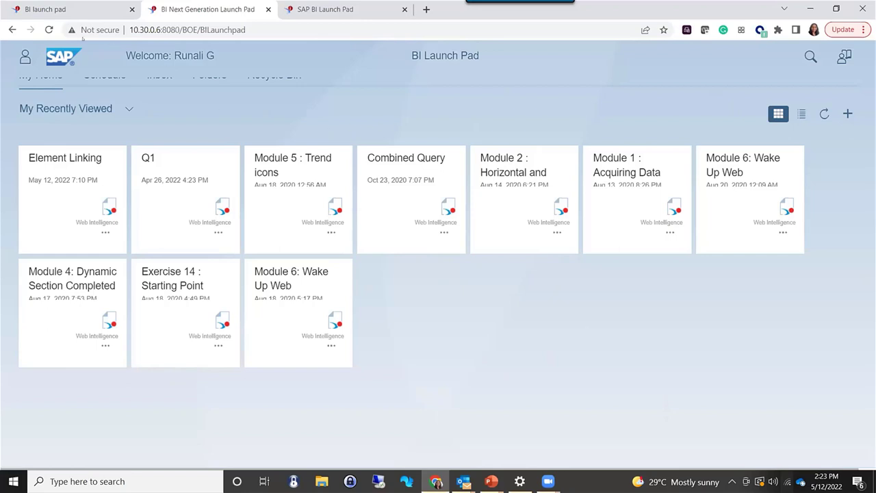
Switch to the SAP BI Launch Pad page and return to its home screen.
click(49, 30)
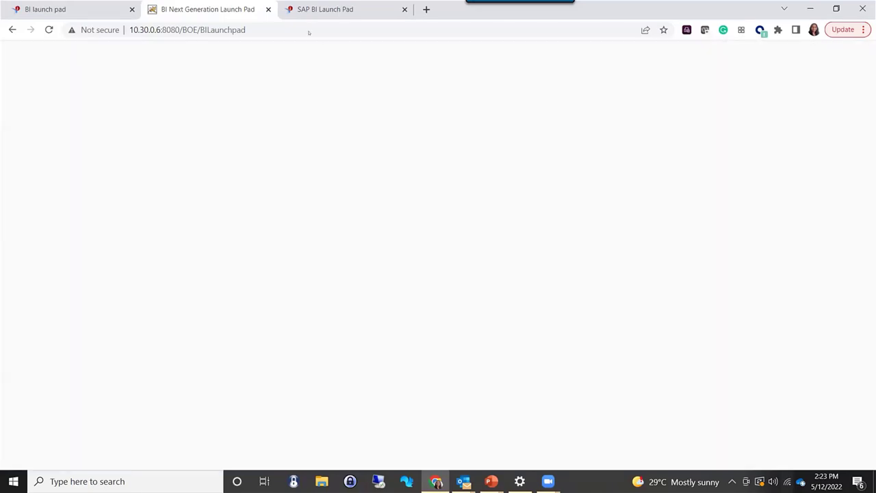
click(310, 9)
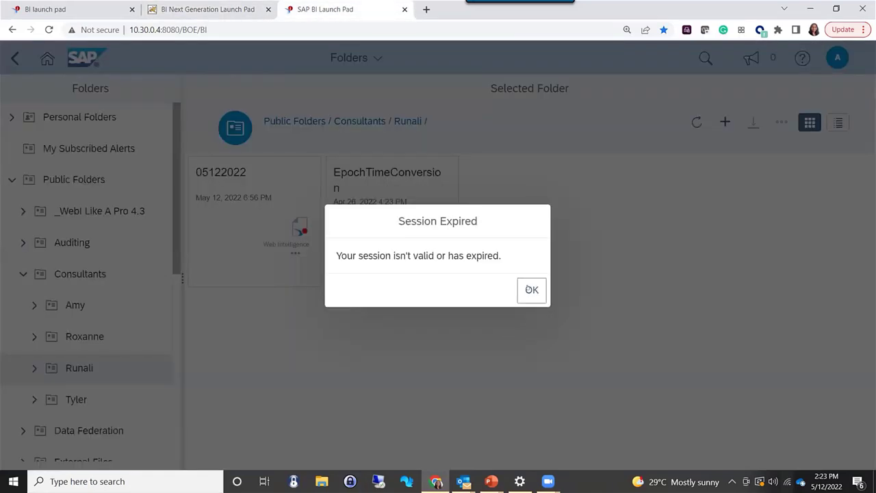
click(528, 289)
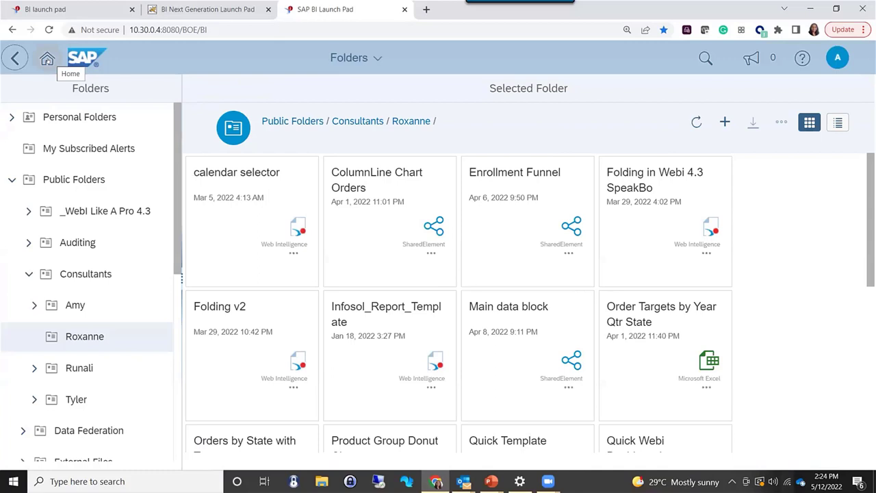
click(47, 58)
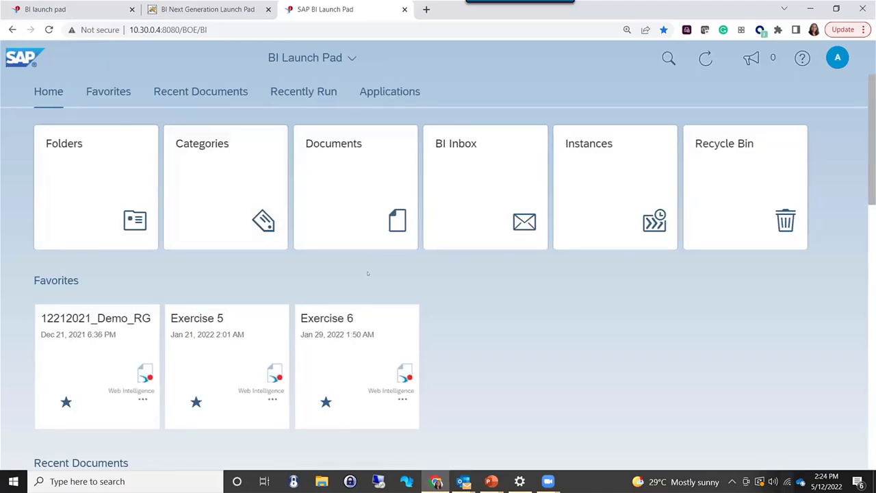
Start a new Web Intelligence document that uses a universe from the SAP BI Platform Repository as data source.
click(390, 91)
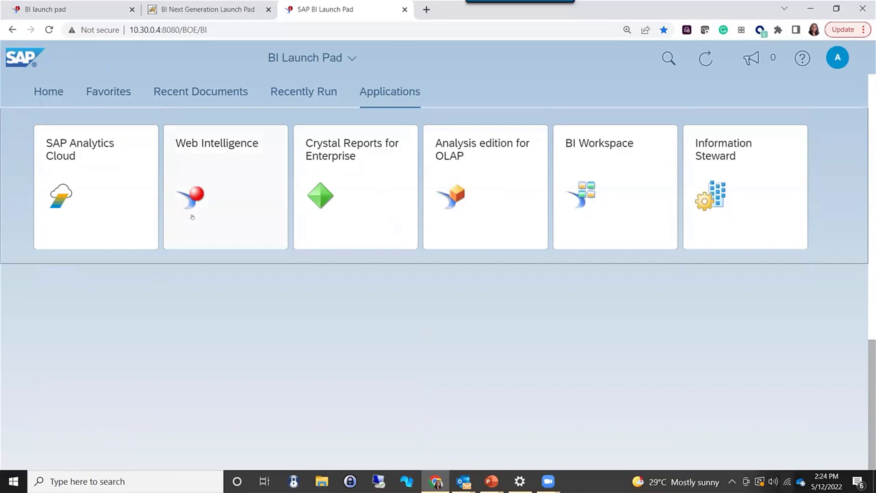
click(216, 202)
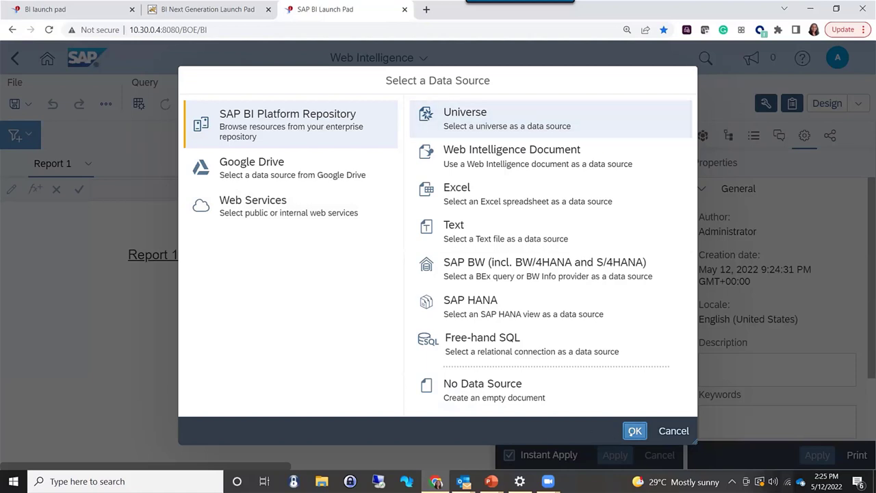
click(633, 431)
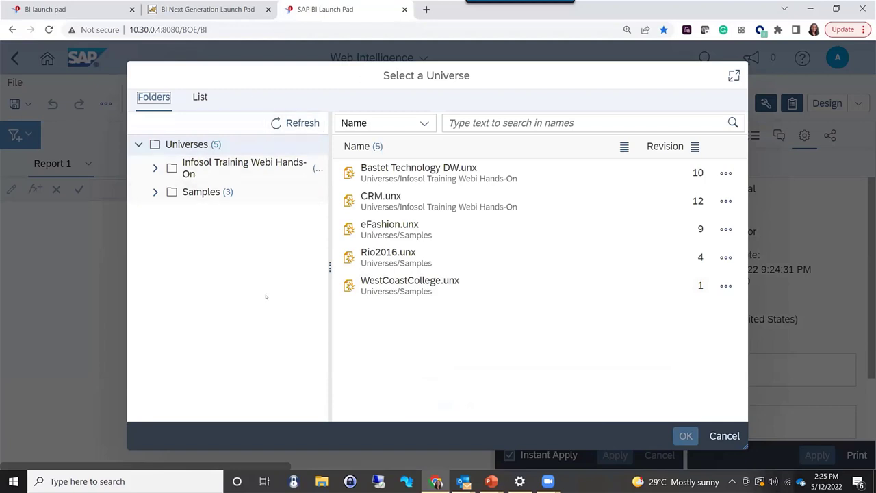
Compare the list and folder views of the universes and choose Bastet Technology DW.unx for the query.
click(201, 98)
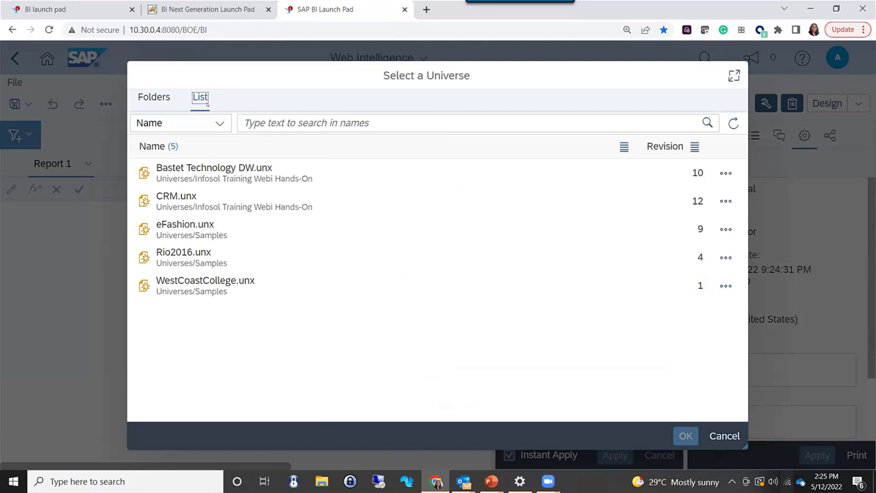
click(152, 99)
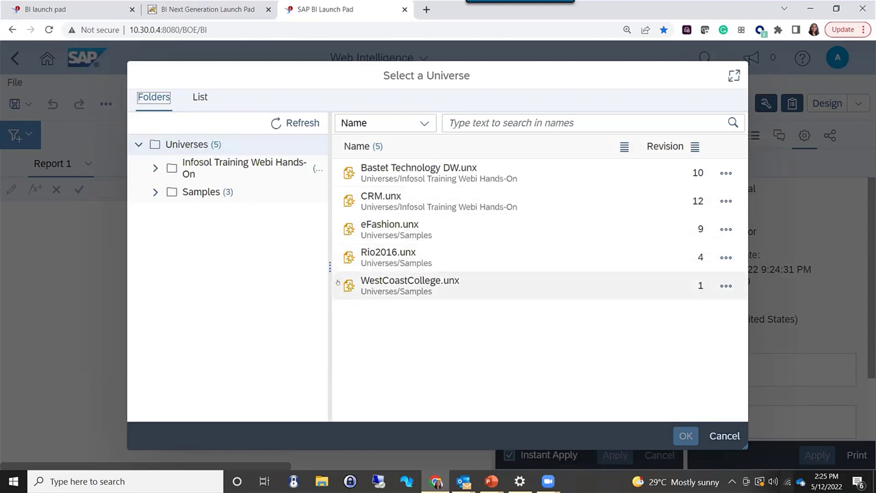
click(478, 172)
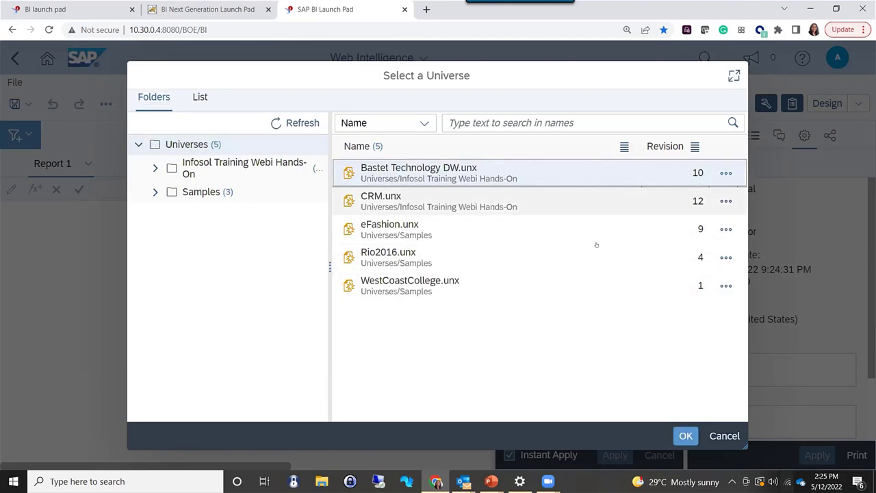
click(681, 436)
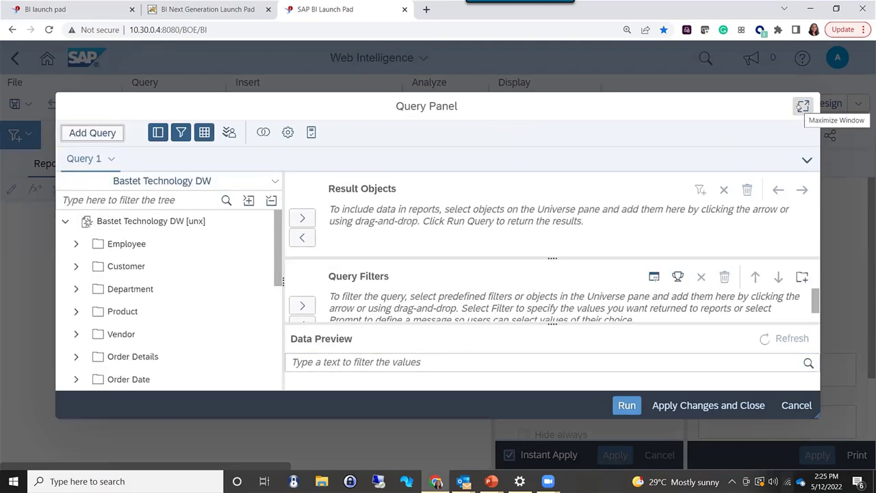
Maximize the Query Panel and look through the objects in the universe's Employee folder.
click(803, 106)
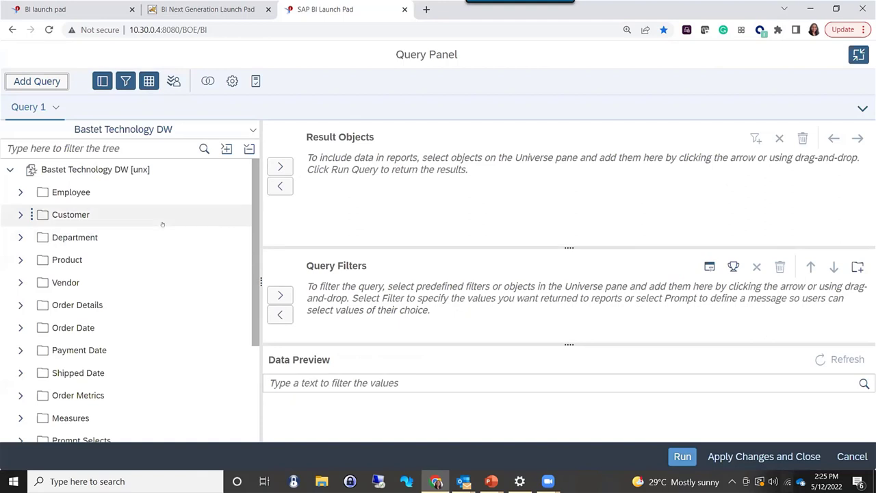
click(19, 193)
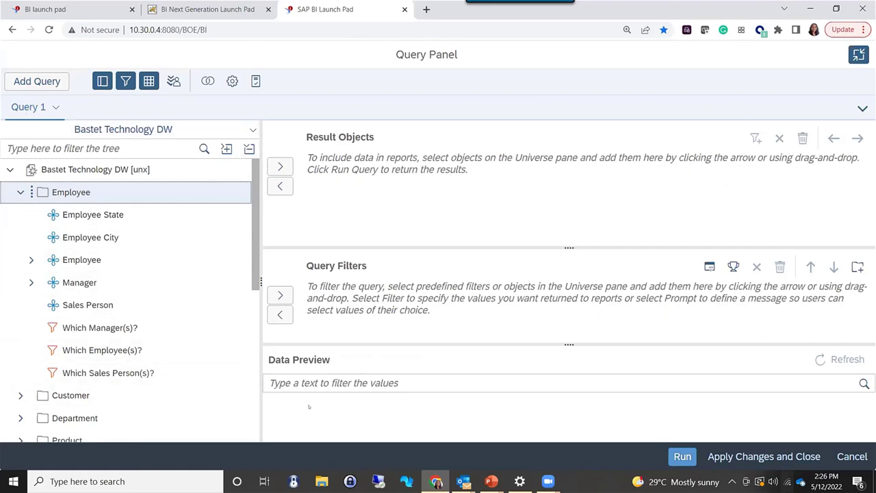
scroll(88, 260, down, 10)
scroll(76, 295, up, 10)
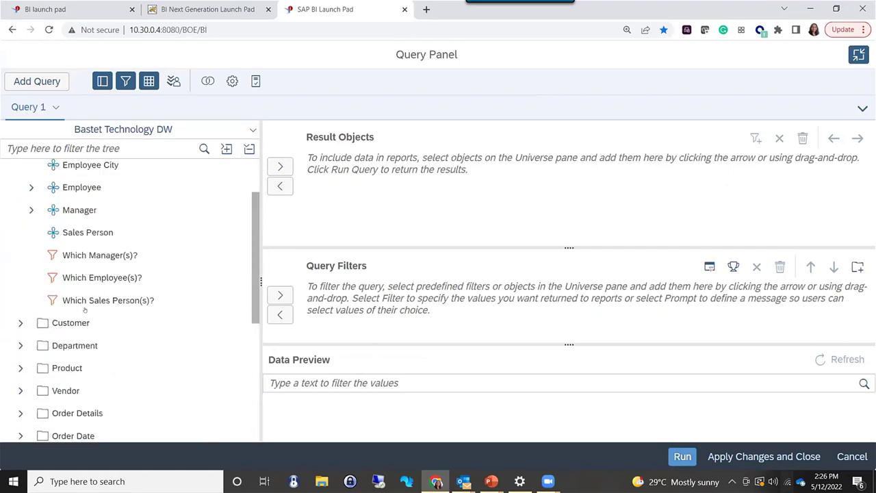
click(20, 193)
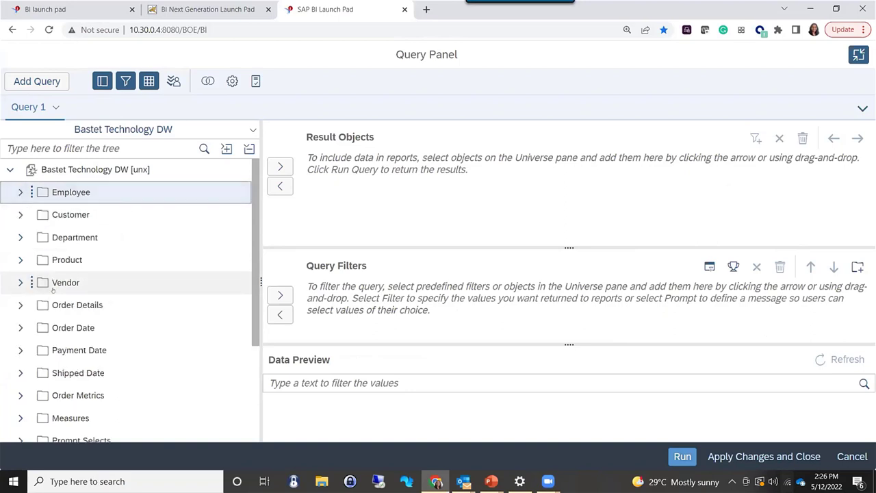
Add Product Group from the Product folder and Revenue from the Measures folder to the query's result objects.
click(20, 261)
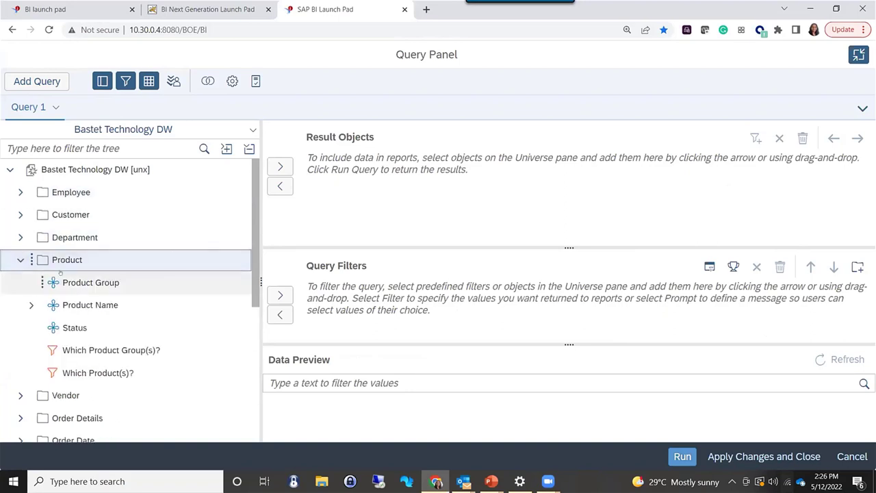
double_click(114, 284)
scroll(137, 343, down, 4)
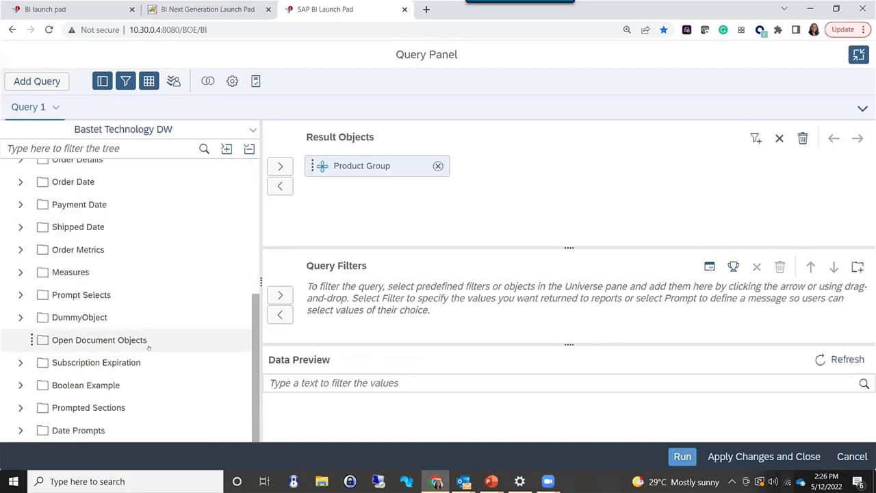
click(21, 272)
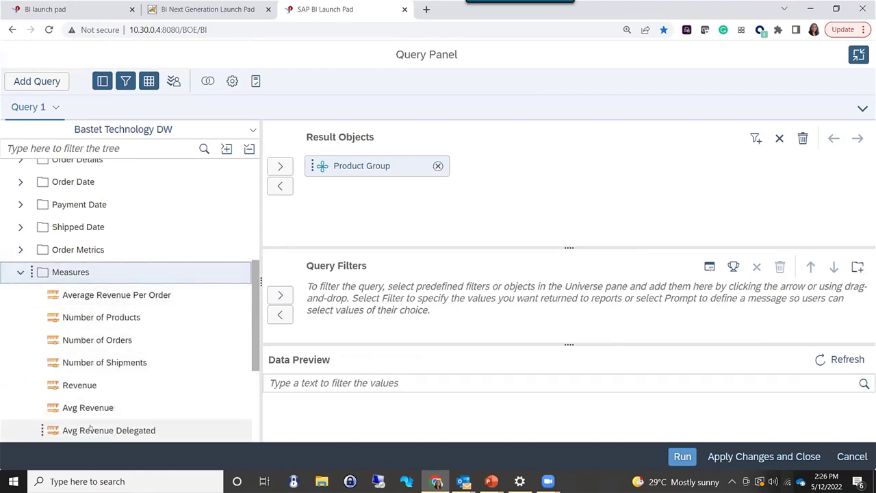
click(92, 386)
double_click(92, 385)
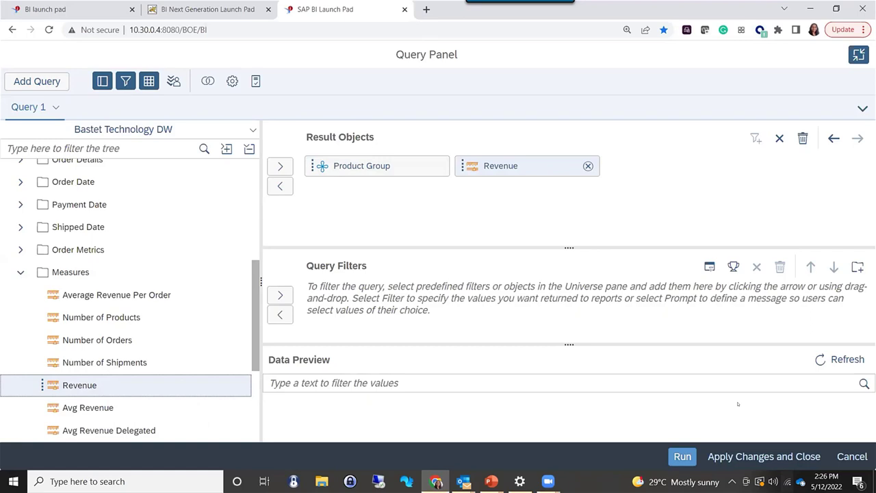
Apply the query changes and close the Query Panel without running it, and view the report's refresh options.
click(815, 457)
click(762, 457)
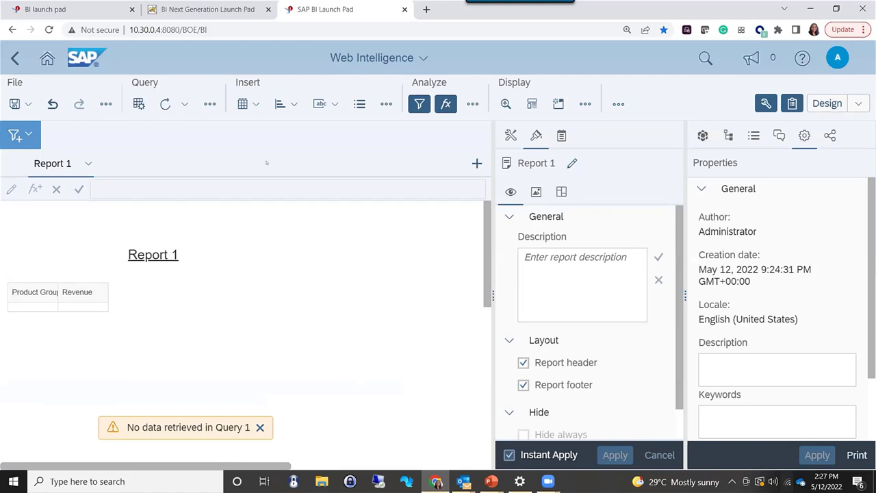
click(181, 105)
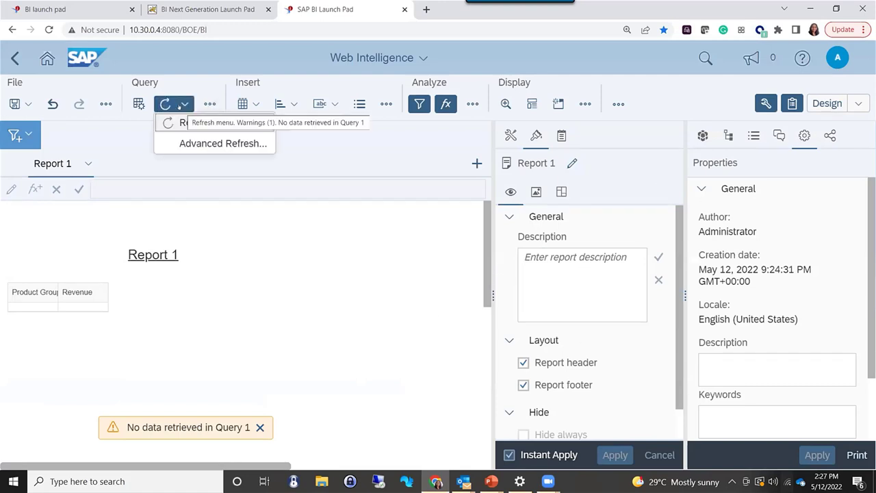
click(220, 333)
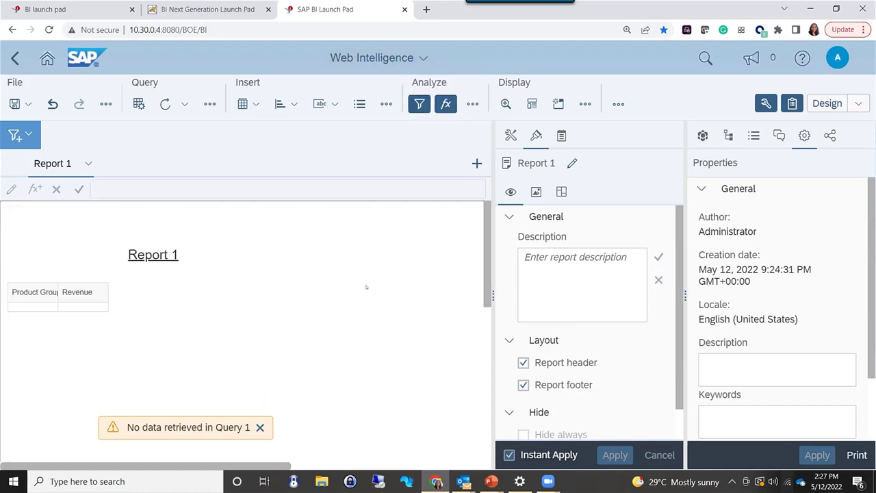
Open the 05122022 Web Intelligence document for modification from the presenter's personal subfolder under Public Folders / Consultants.
click(47, 61)
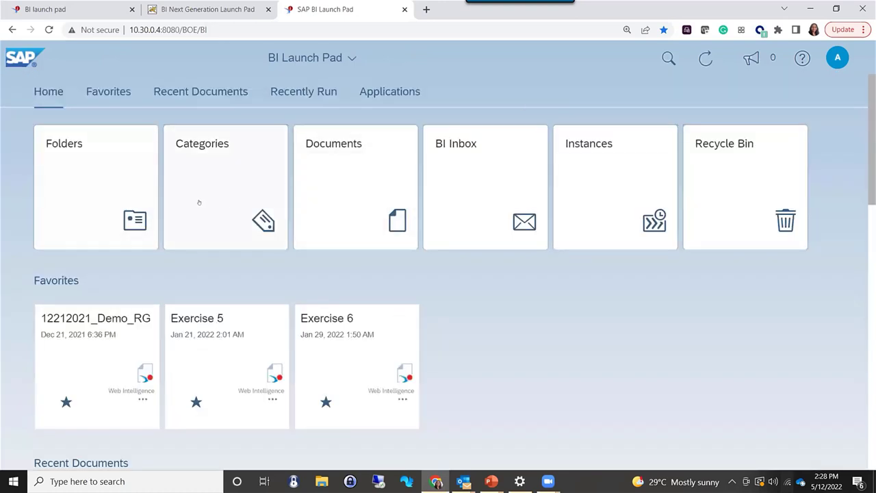
click(100, 189)
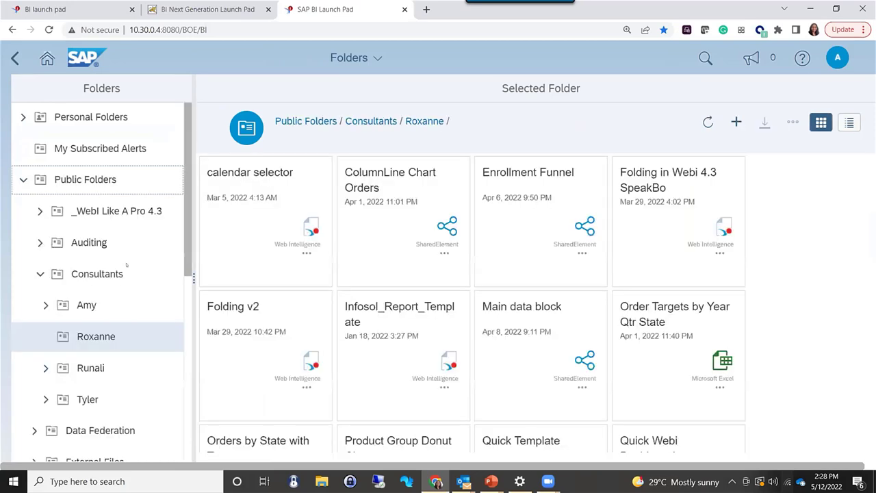
click(97, 367)
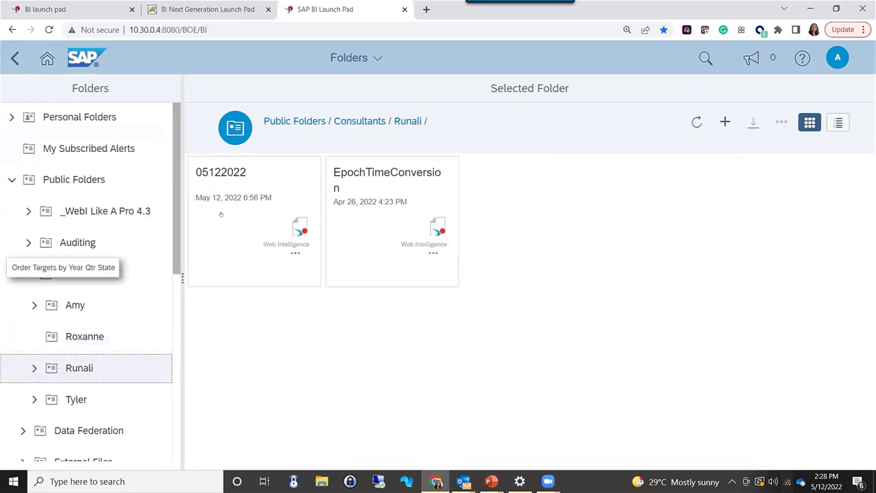
click(293, 253)
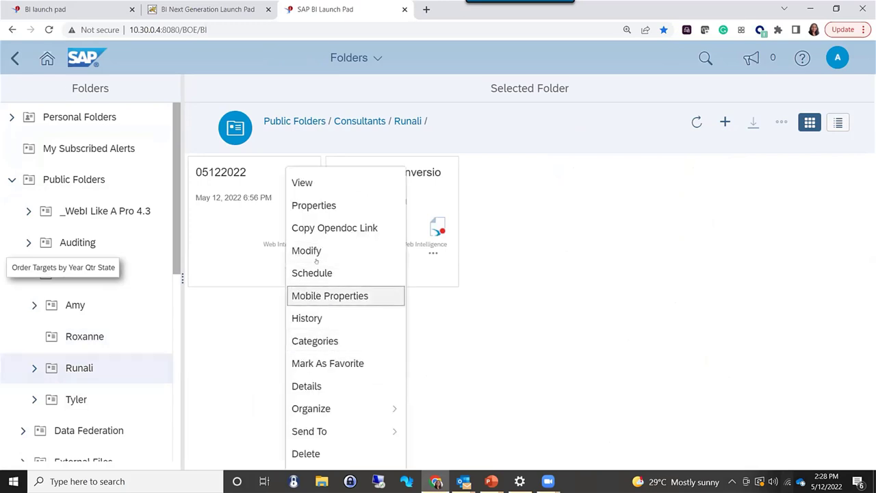
click(317, 254)
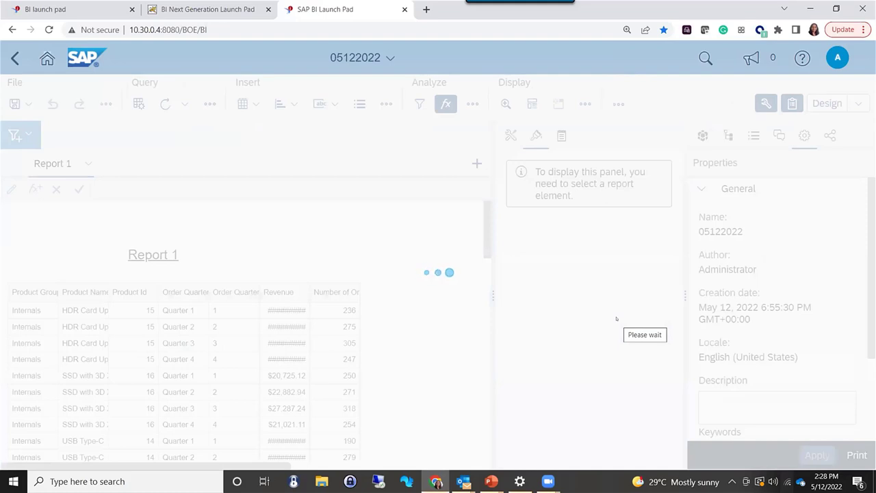
Examine the commands available for the table in Report 1 and close them without choosing any.
click(374, 310)
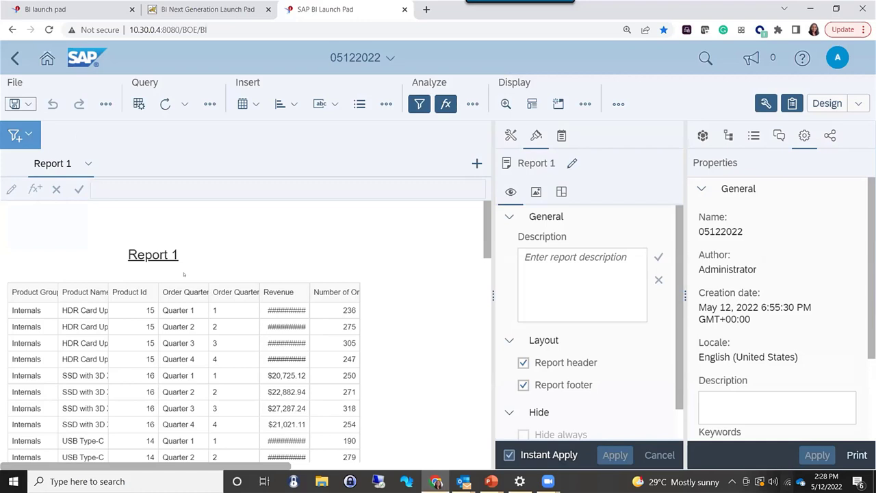
click(358, 331)
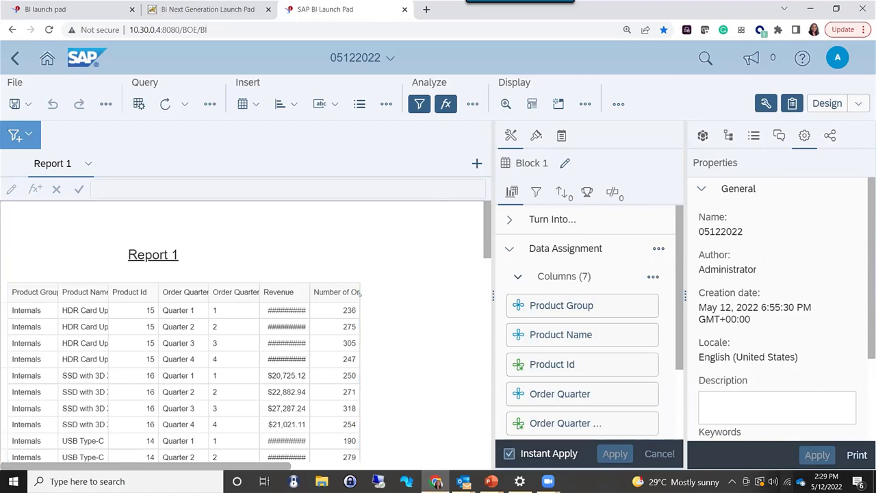
right_click(361, 293)
click(333, 282)
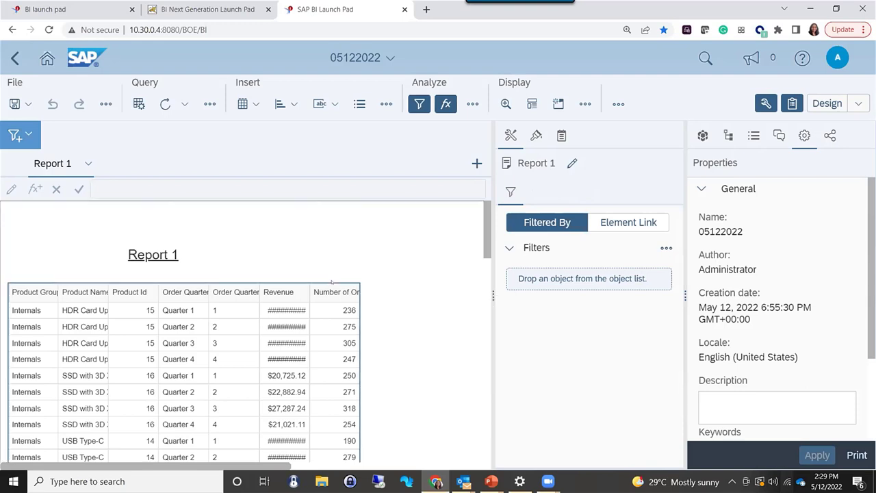
right_click(335, 291)
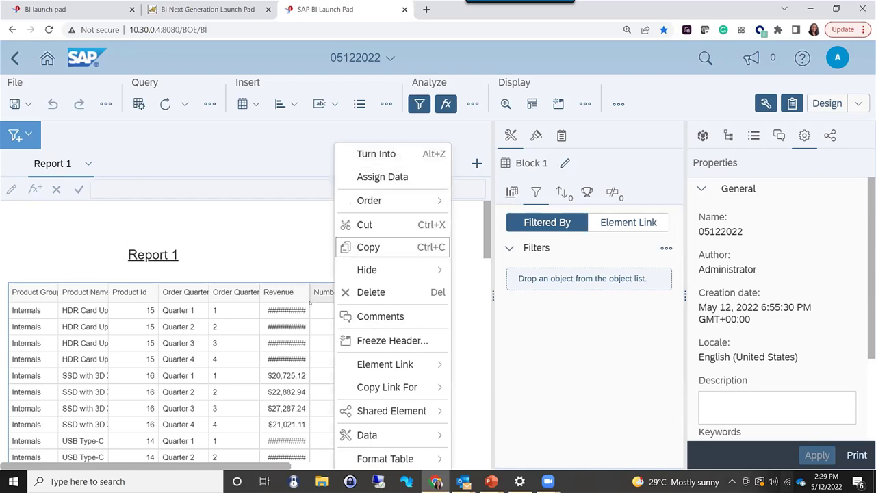
click(389, 309)
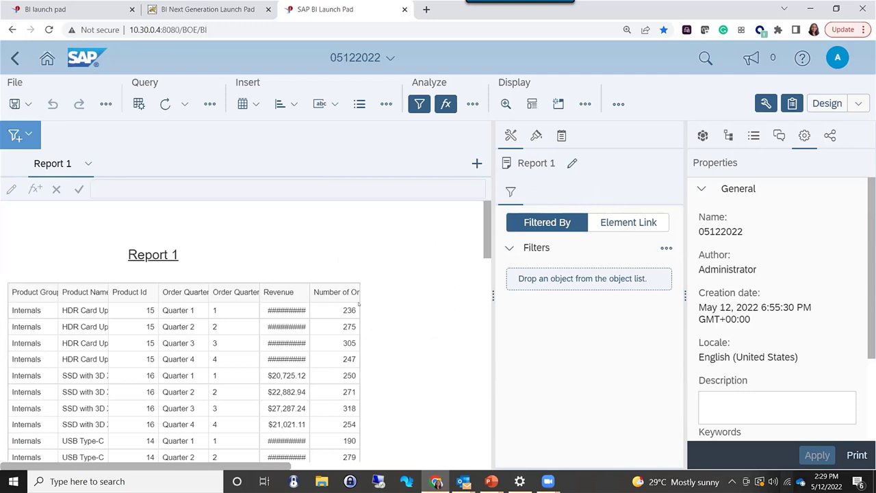
Select the table in Report 1 and display its data assignment together with the document's Query 1 objects.
click(359, 305)
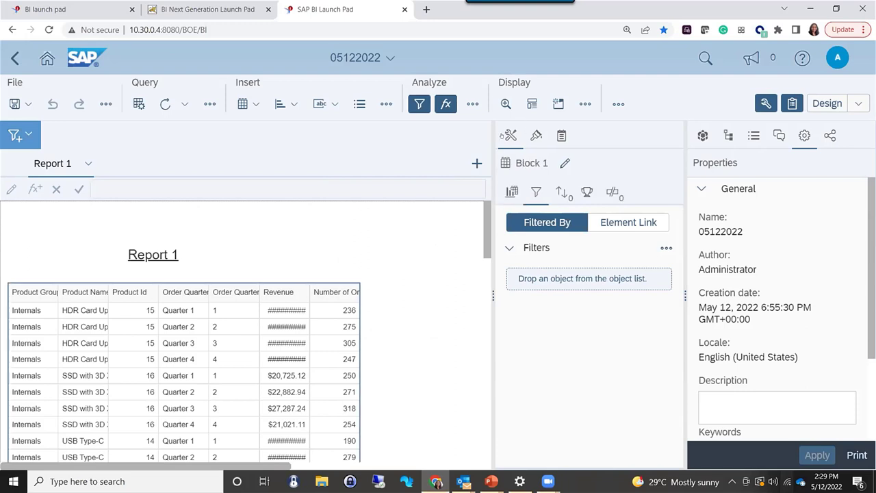
click(508, 136)
click(512, 193)
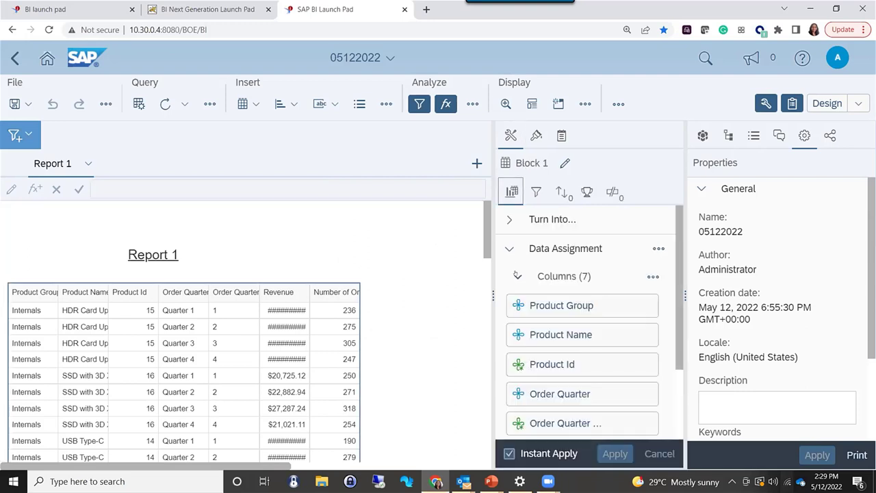
mouse_move(644, 364)
click(701, 136)
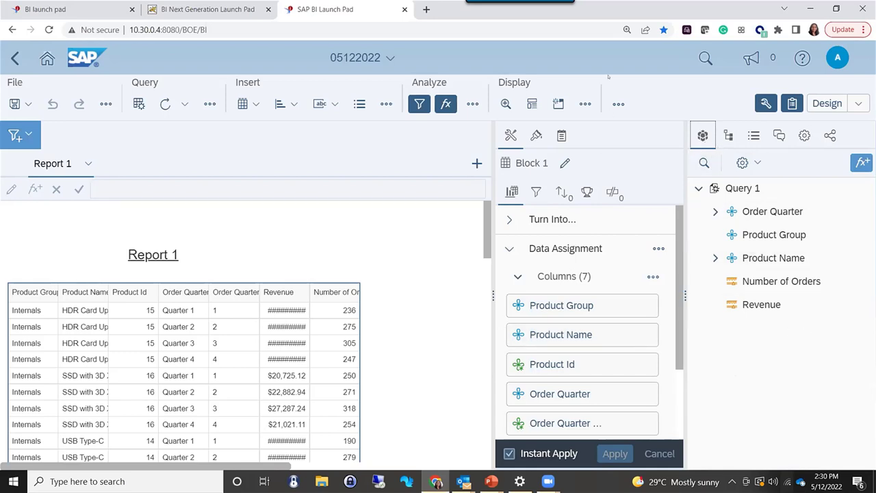
mouse_move(623, 375)
double_click(529, 248)
double_click(577, 248)
double_click(540, 248)
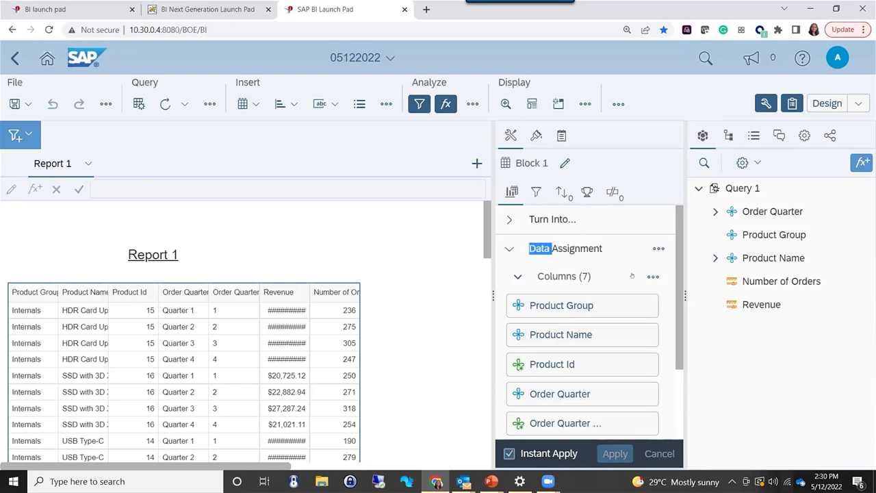
Remove Number of Orders from the table's columns and add it back as the last column from the Query 1 objects.
click(630, 270)
key(ctrl+minus)
key(ctrl+minus)
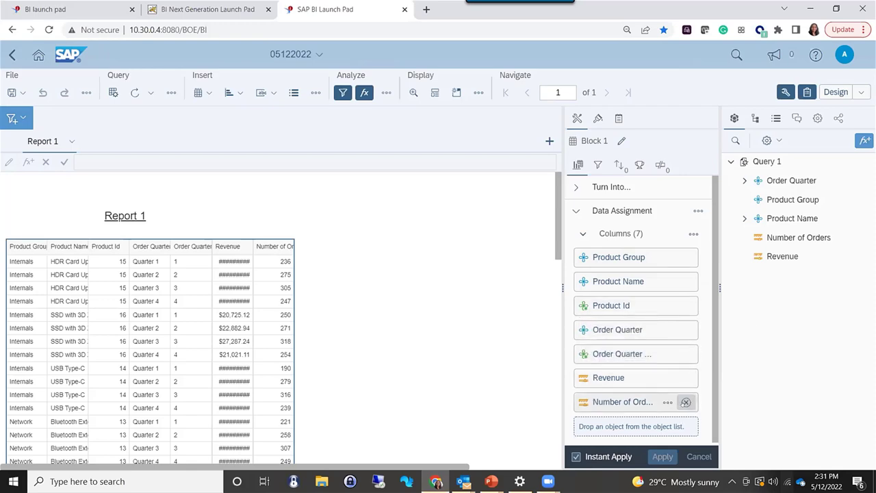
click(685, 402)
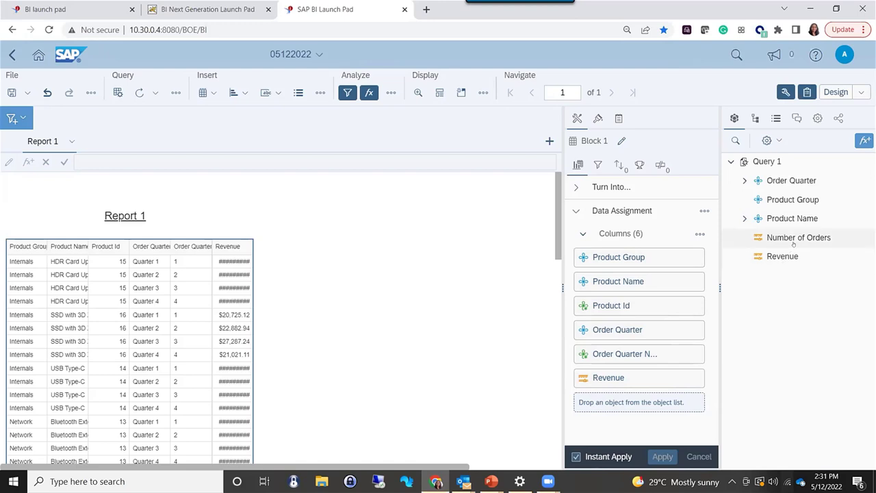
drag(795, 238, 629, 406)
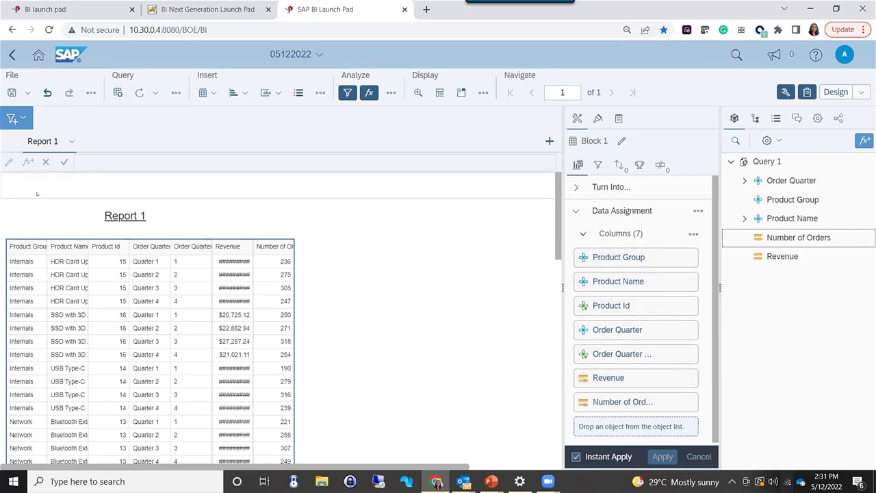
View the structure of Report 1 and return to the Query 1 object list.
click(755, 118)
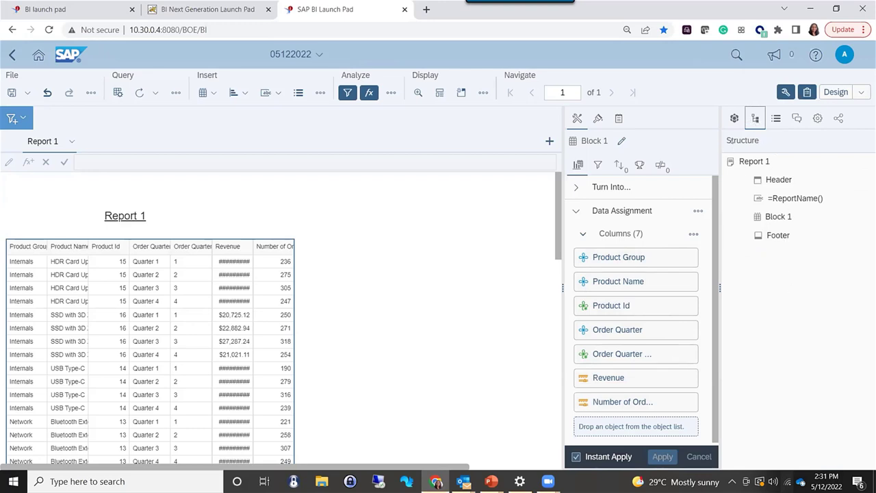
click(734, 119)
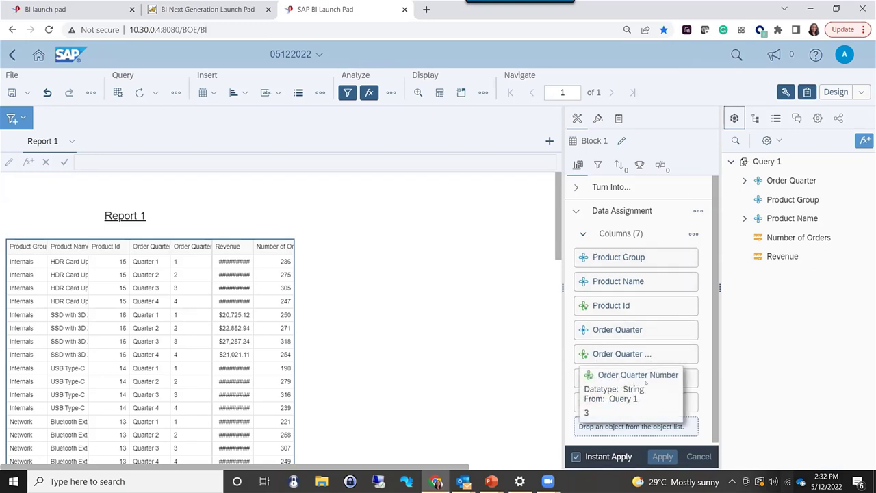
Turn the vertical table in Report 1 into a cross table.
click(577, 189)
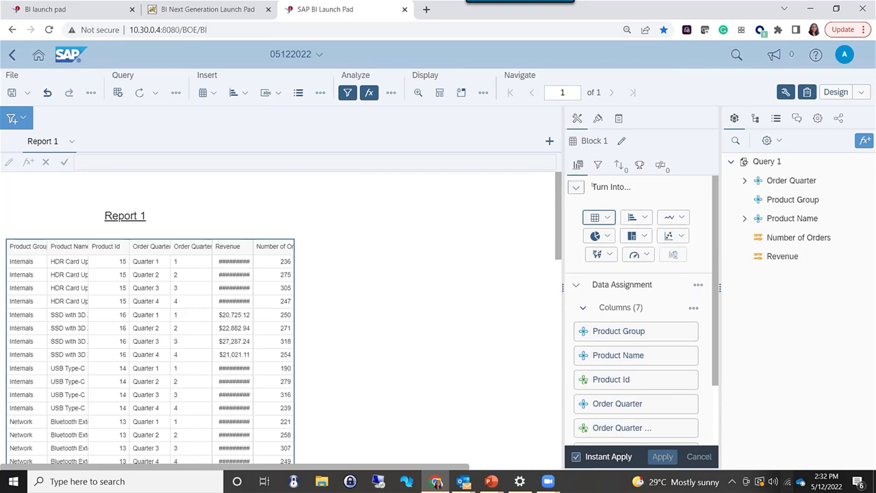
click(602, 217)
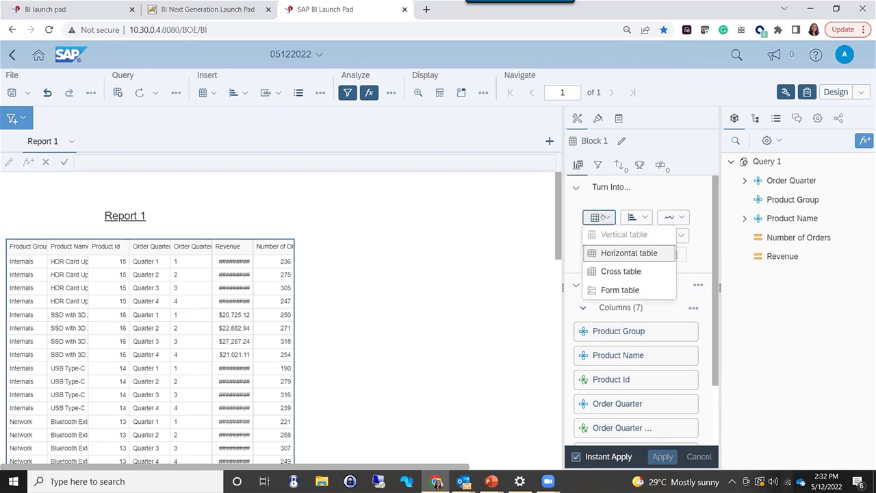
click(632, 272)
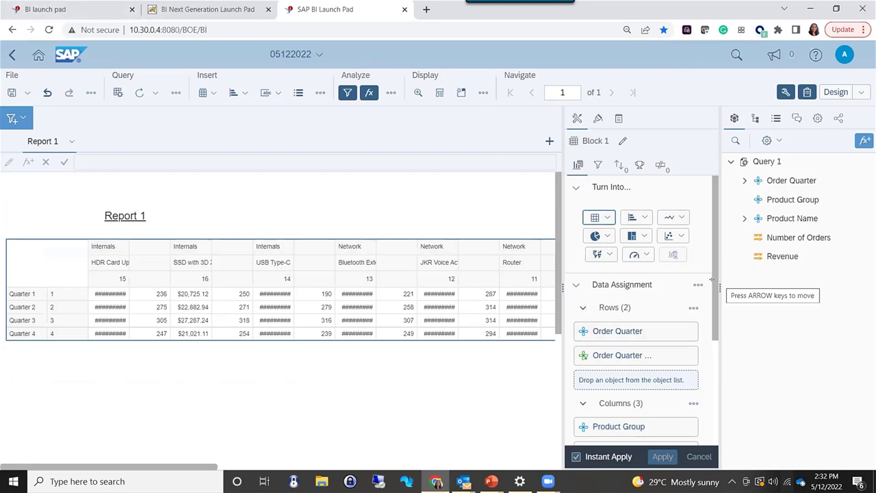
Move Product Group and Product Name from the cross table's columns to its rows, between Order Quarter and Order Quarter Number.
scroll(712, 301, down, 2)
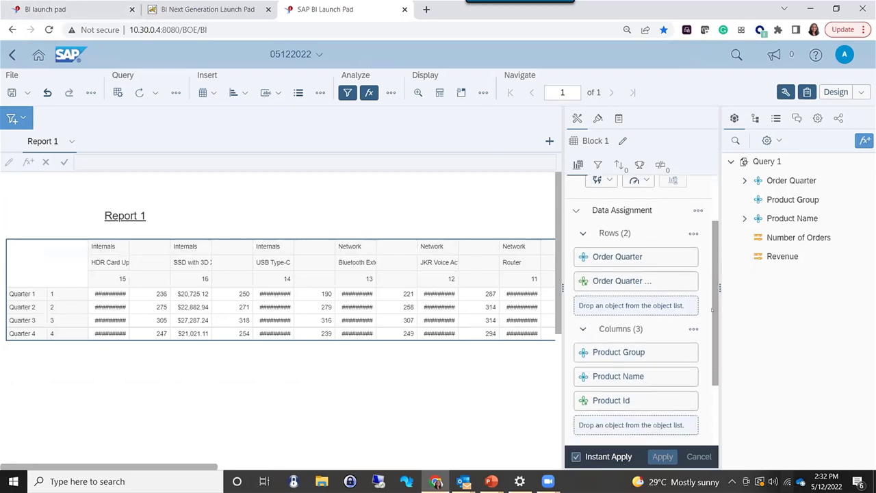
scroll(712, 314, down, 1)
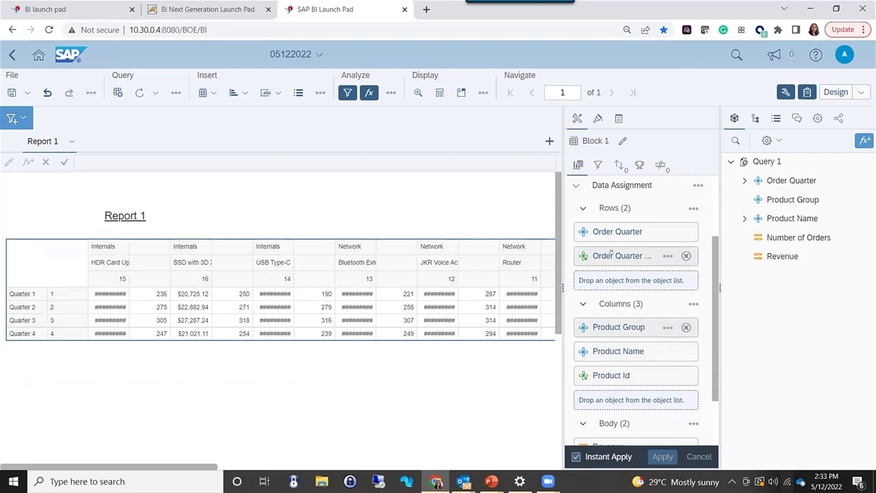
drag(602, 266, 616, 325)
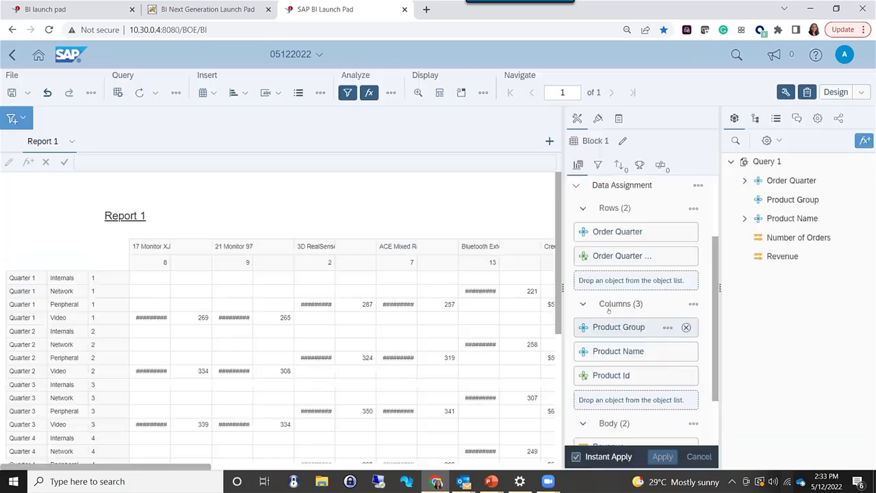
drag(609, 328, 593, 273)
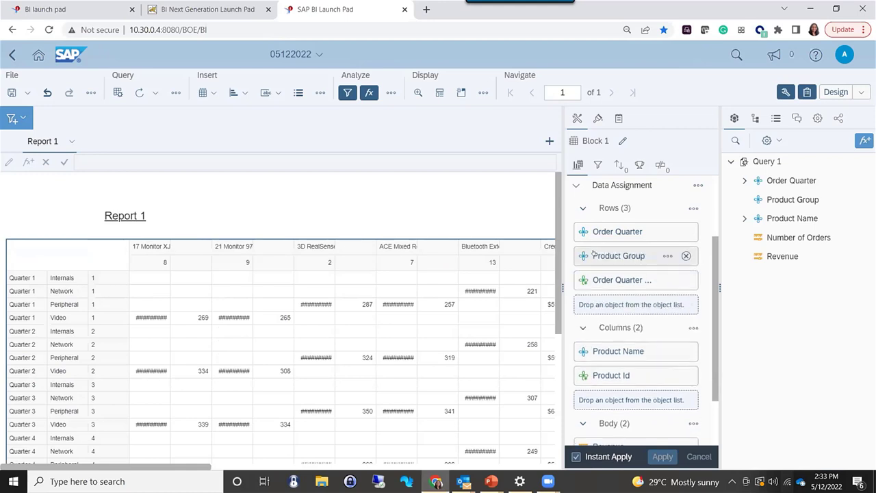
click(601, 231)
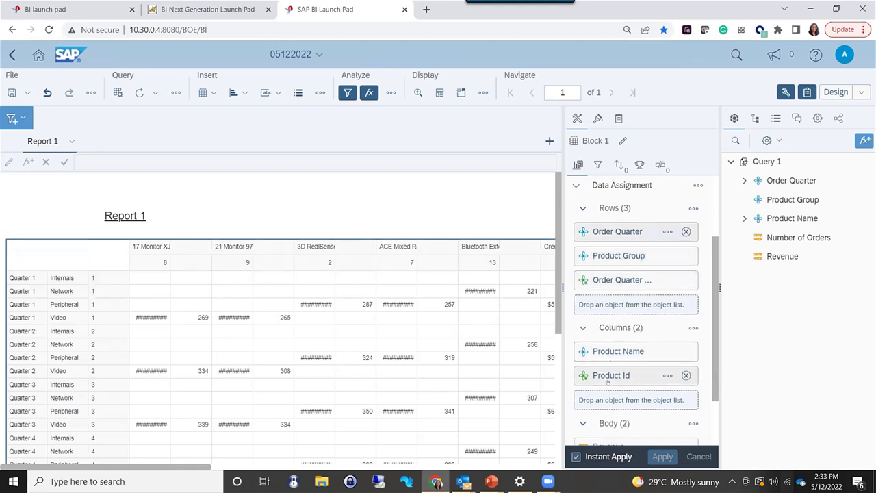
click(617, 352)
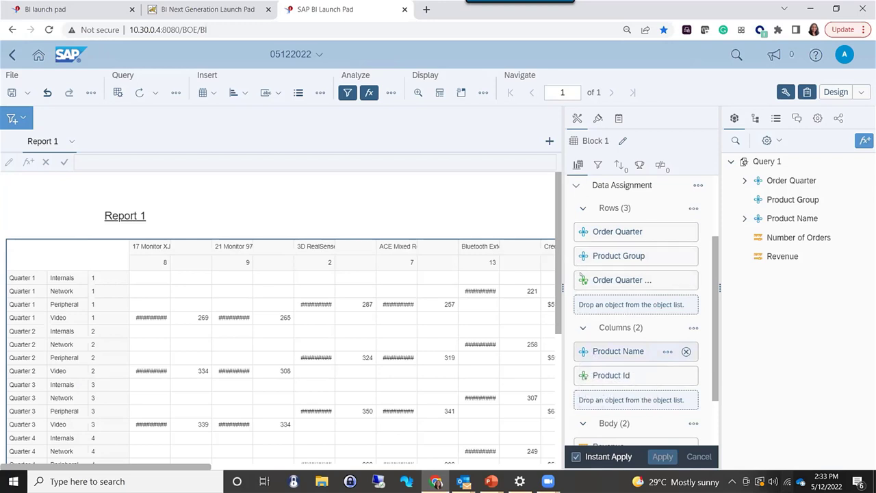
drag(589, 267, 589, 268)
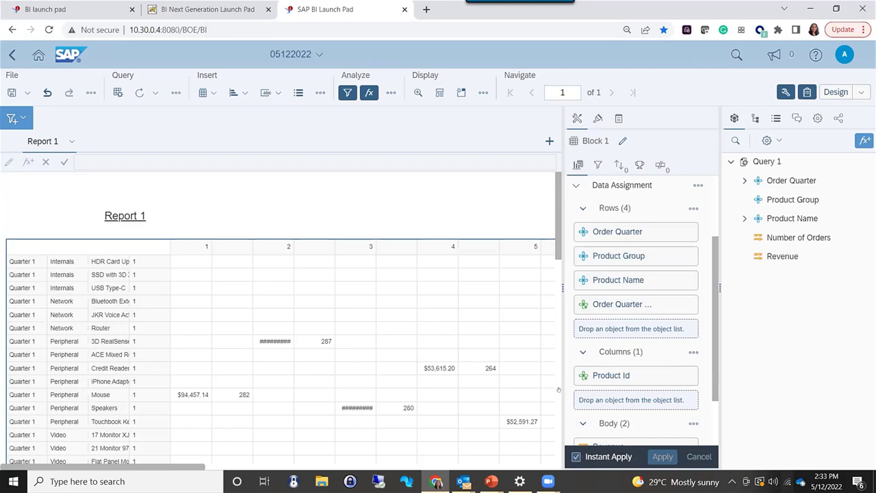
Disable Instant Apply and move Order Quarter from the cross table's rows to its columns, after Product Id.
mouse_move(683, 309)
click(576, 456)
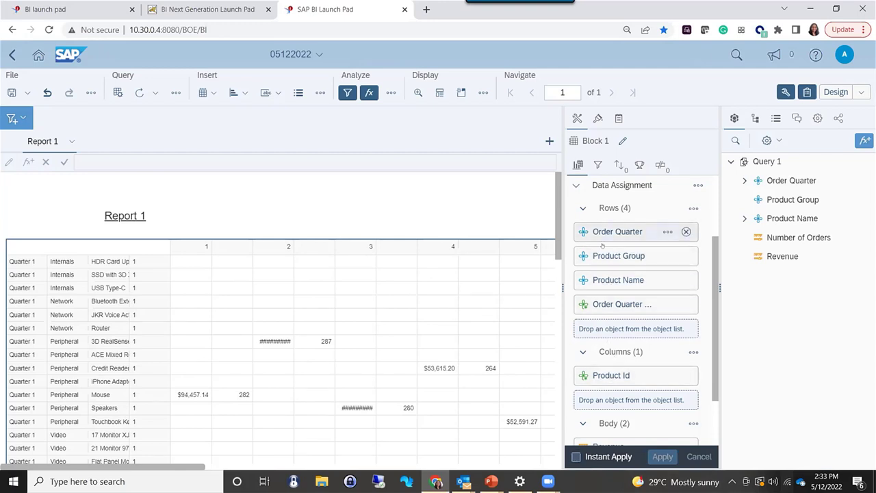
drag(603, 236, 762, 214)
drag(549, 257, 624, 227)
drag(587, 383, 593, 400)
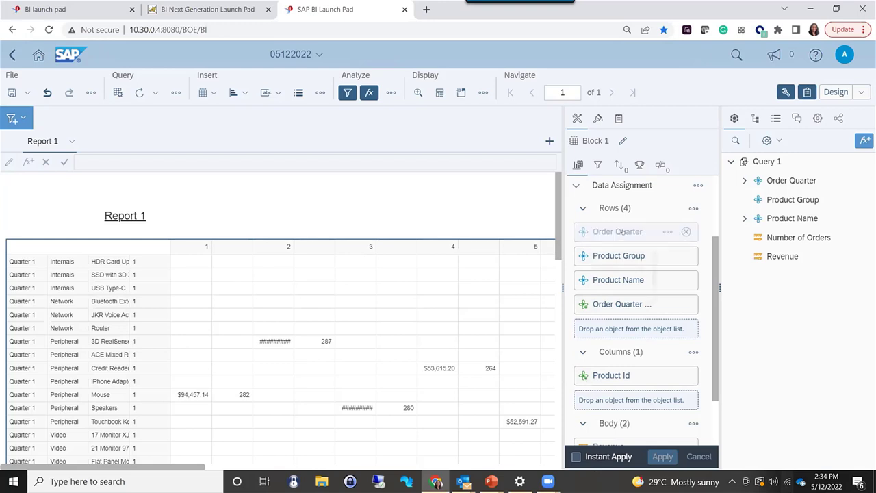
drag(620, 232, 620, 232)
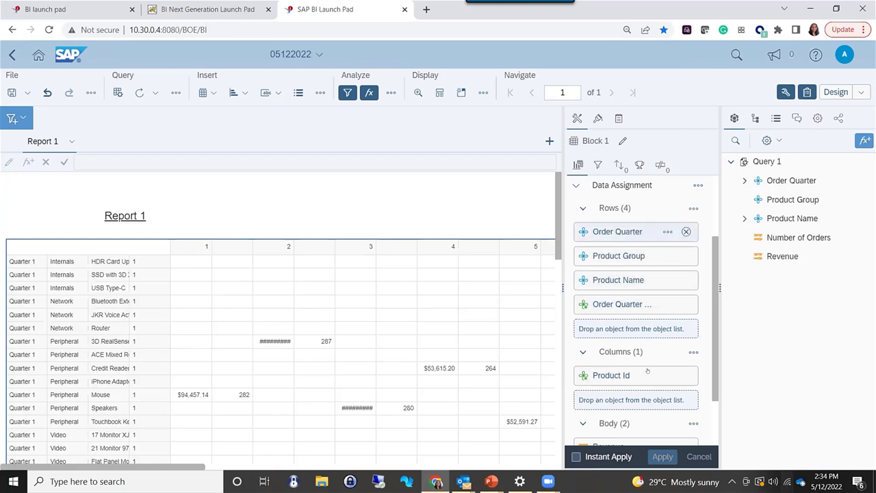
drag(647, 370, 636, 400)
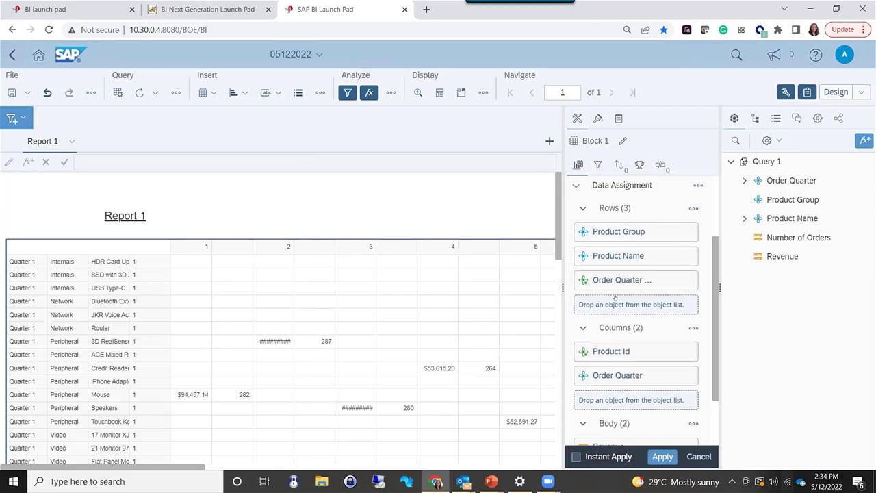
Remove Order Quarter Number from the cross table's rows and apply the data assignment changes.
drag(653, 280, 674, 440)
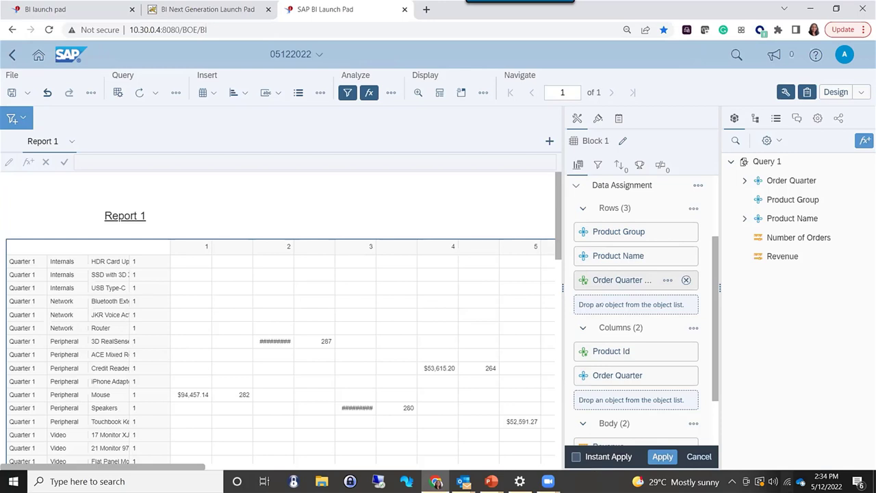
drag(616, 280, 597, 392)
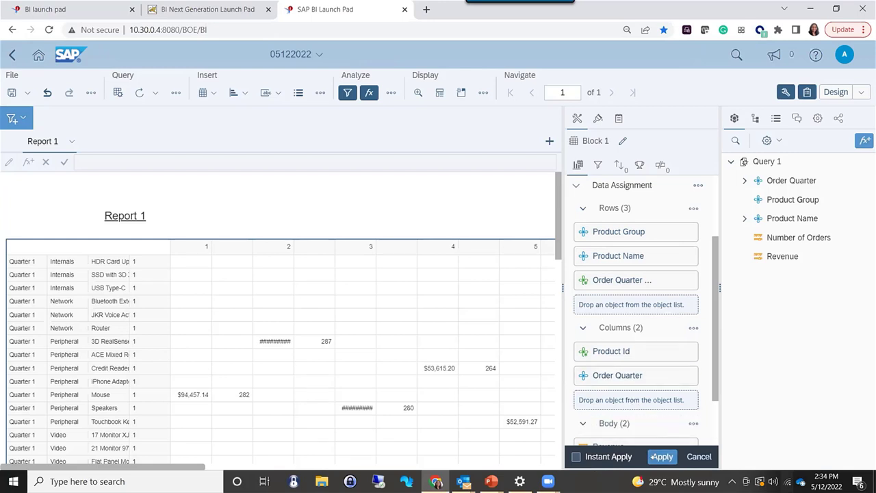
mouse_move(630, 281)
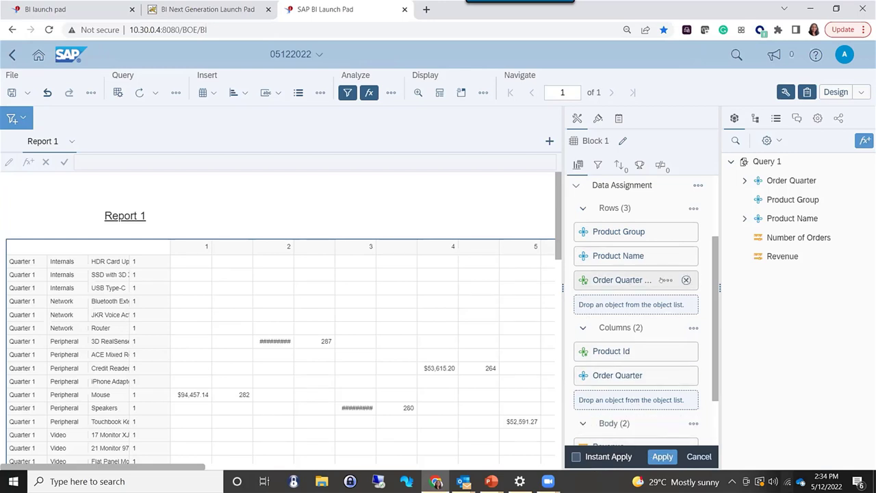
drag(682, 280, 668, 356)
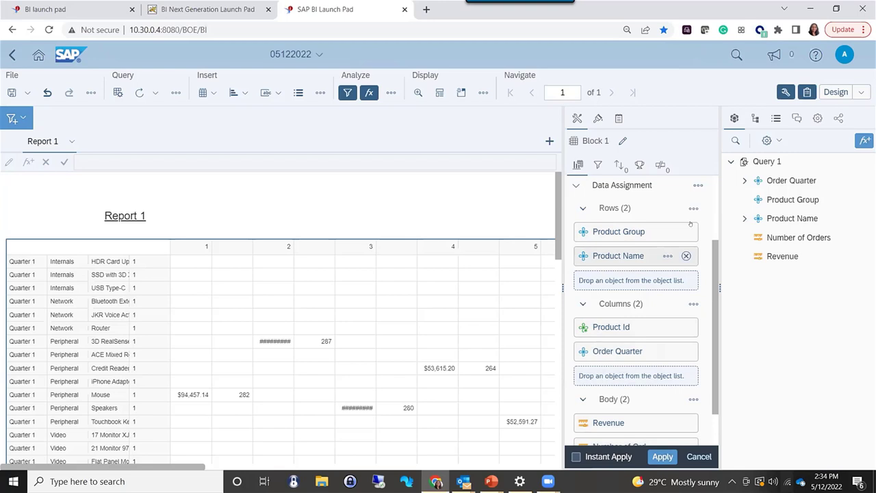
click(582, 209)
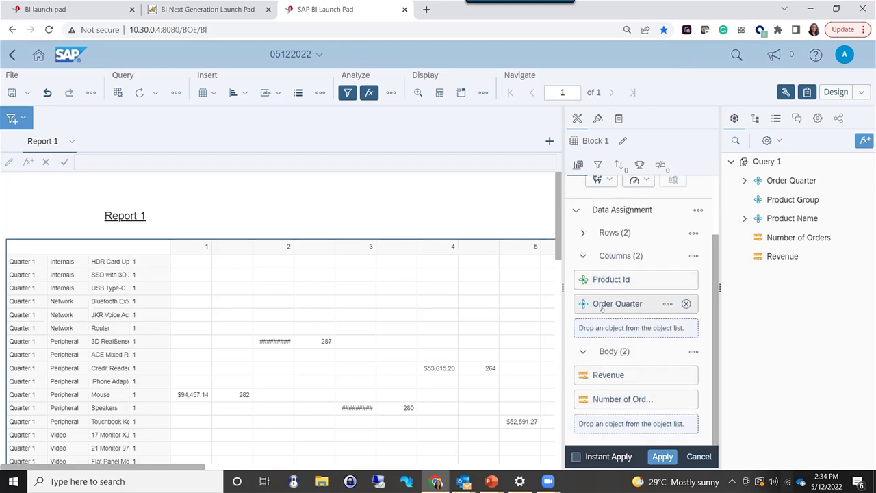
click(582, 257)
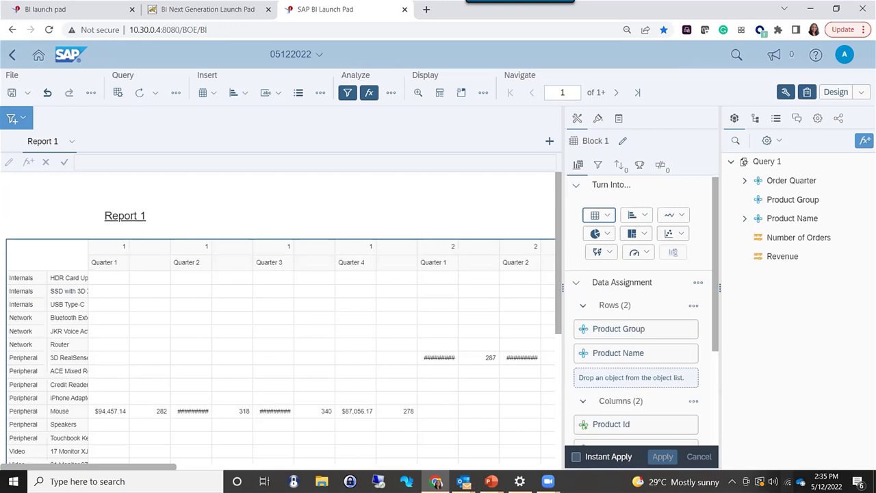
Move Product Id from the cross table's columns to its rows, after Product Name, and apply the change.
click(113, 243)
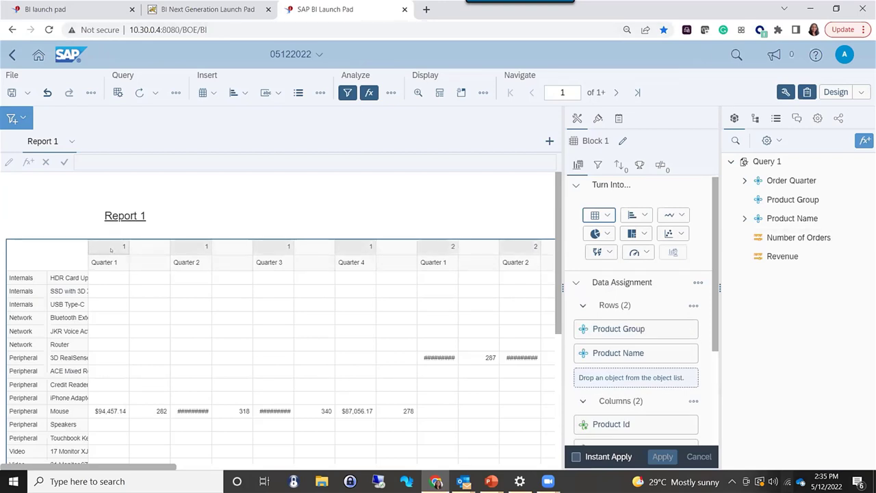
click(111, 248)
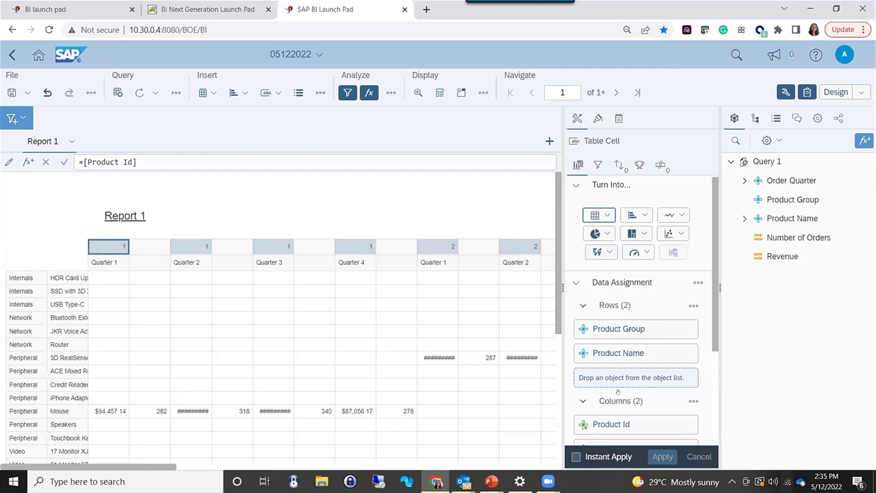
scroll(619, 384, down, 3)
scroll(640, 322, up, 1)
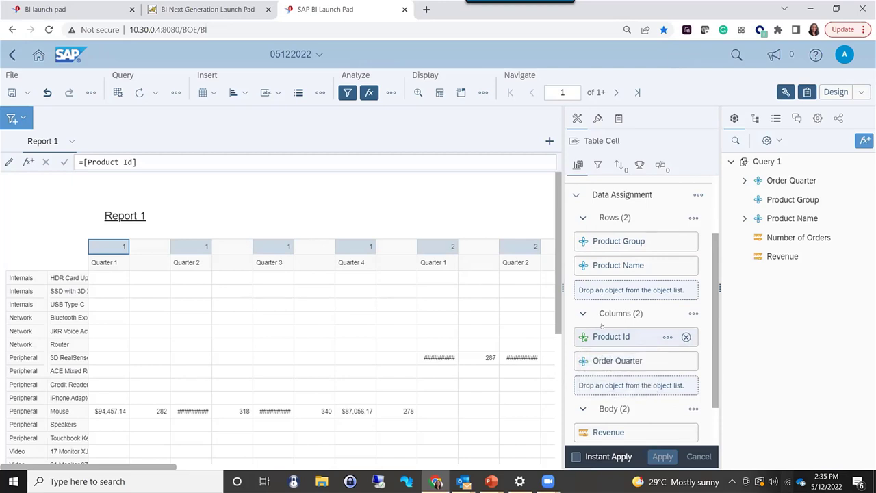
drag(609, 335, 616, 288)
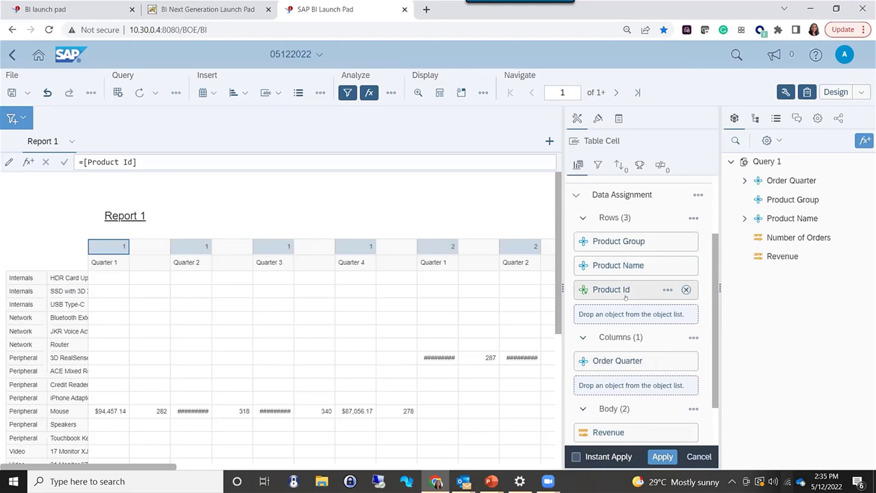
click(668, 460)
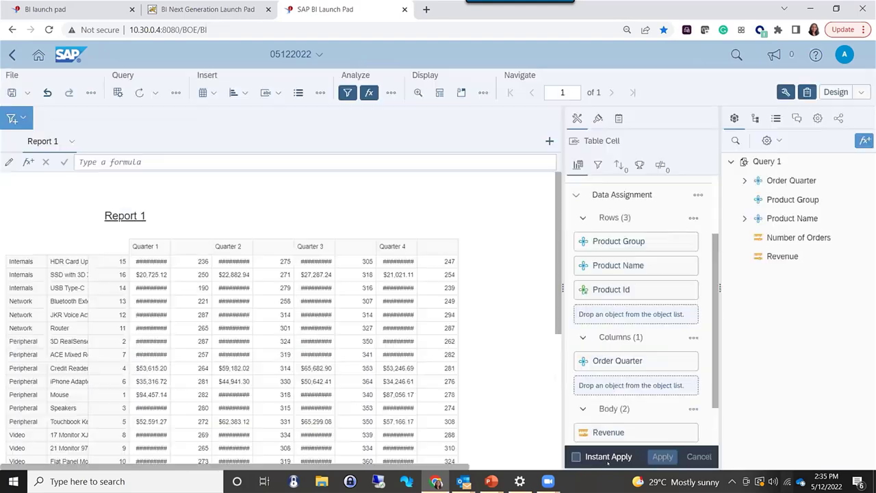
Add an ascending sort on the Product Id row values of the Report 1 cross table.
click(192, 239)
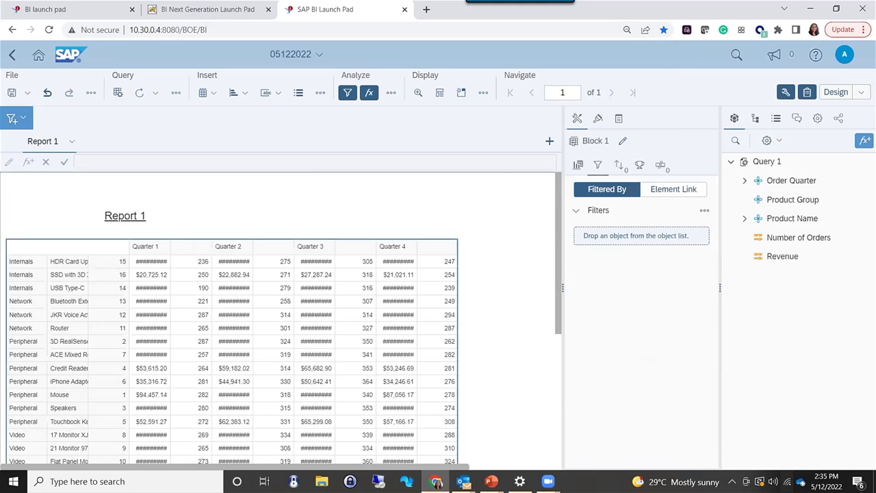
click(577, 165)
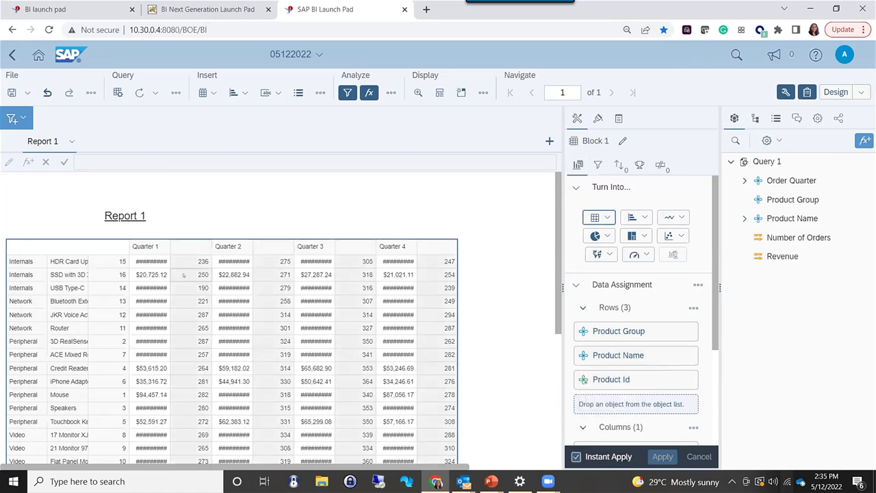
click(106, 260)
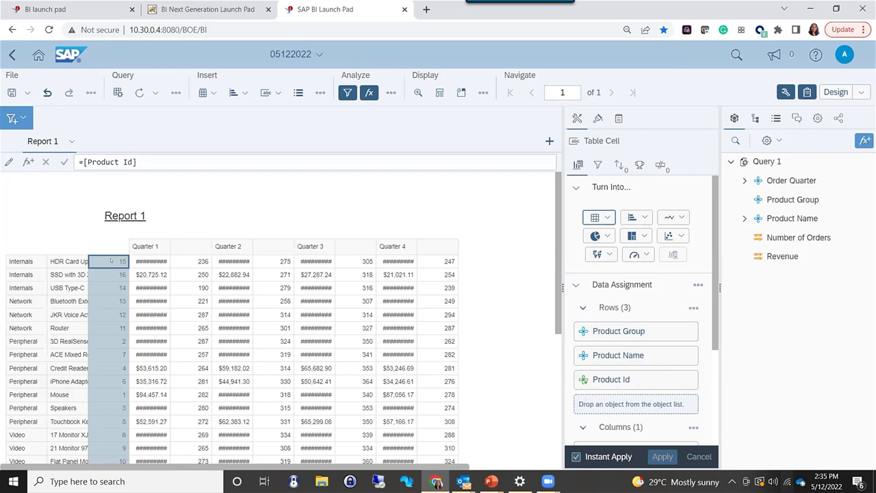
right_click(106, 280)
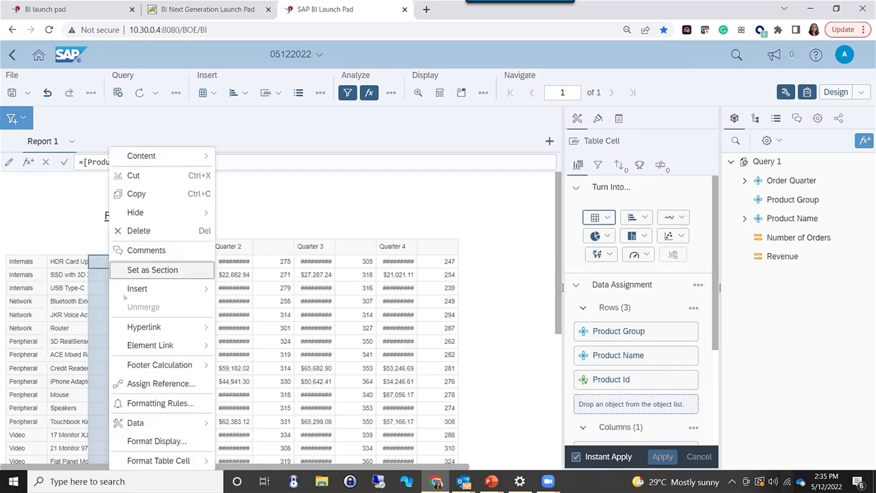
mouse_move(141, 353)
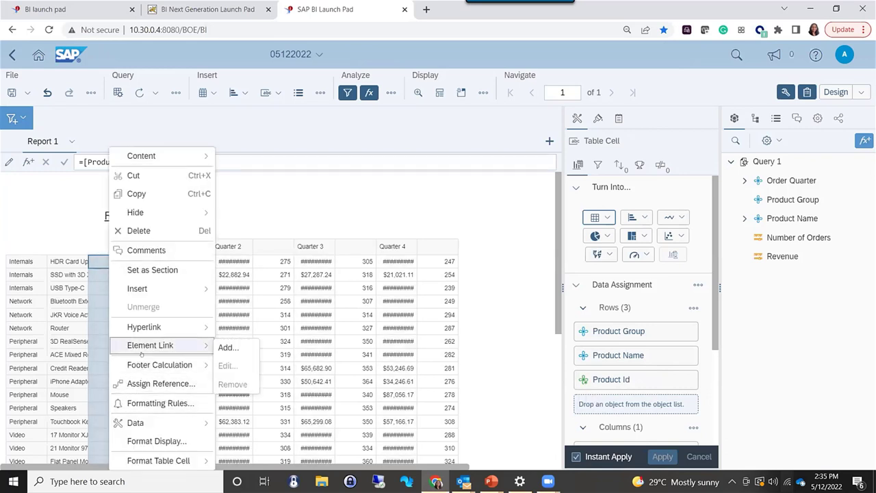
mouse_move(171, 428)
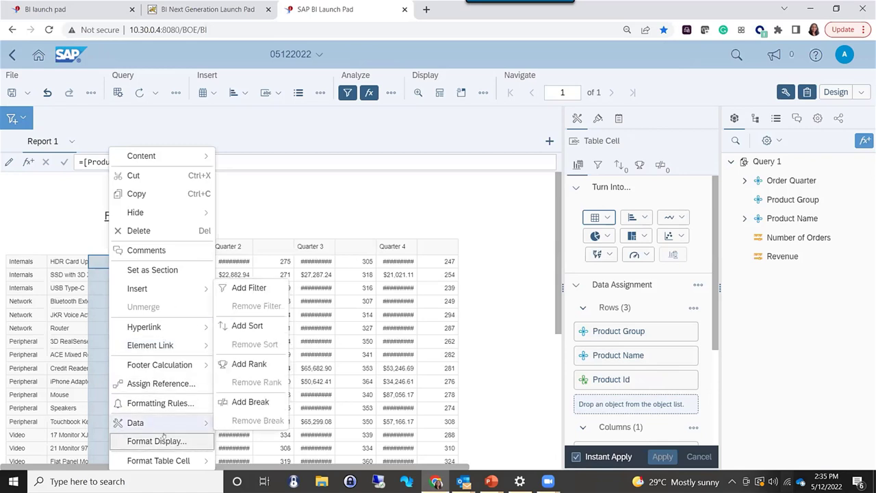
click(255, 328)
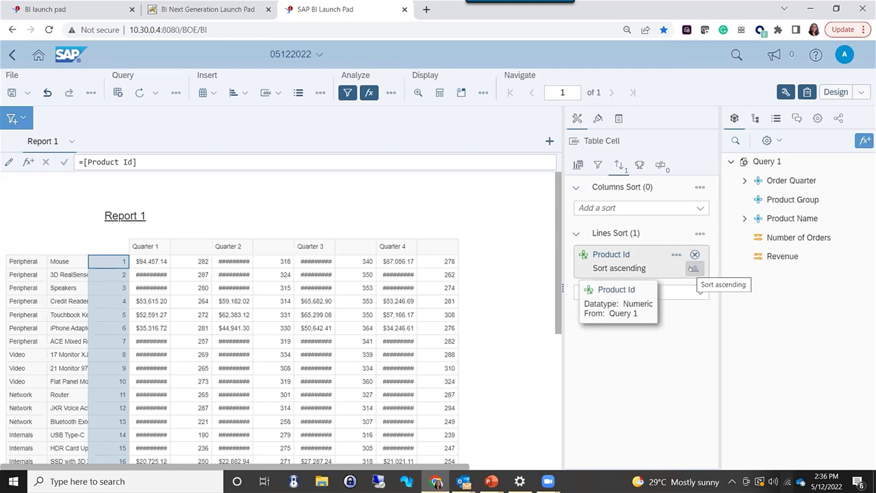
click(699, 208)
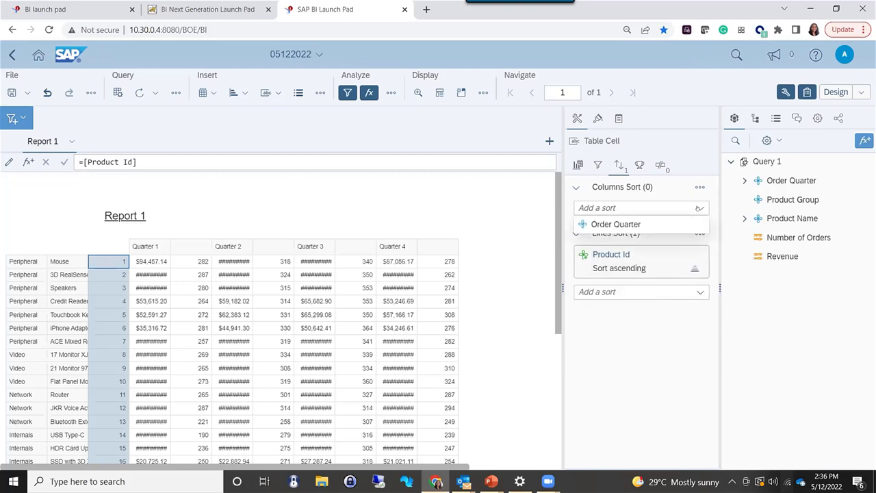
click(633, 361)
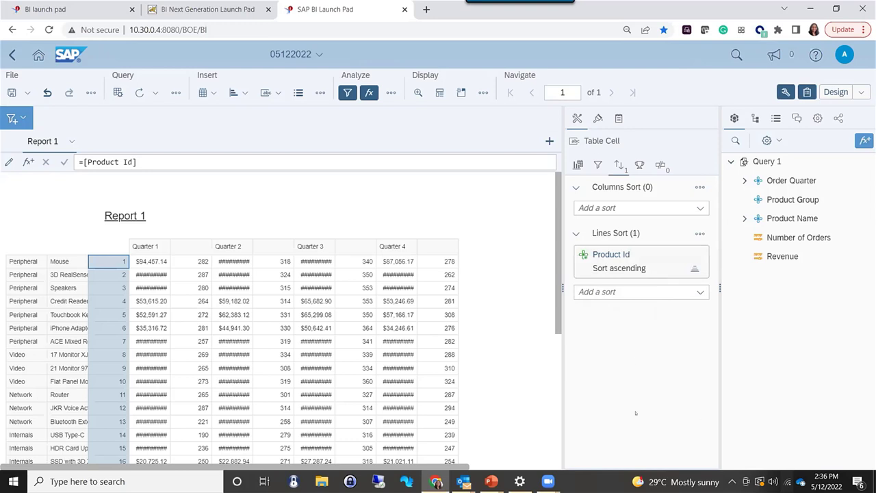
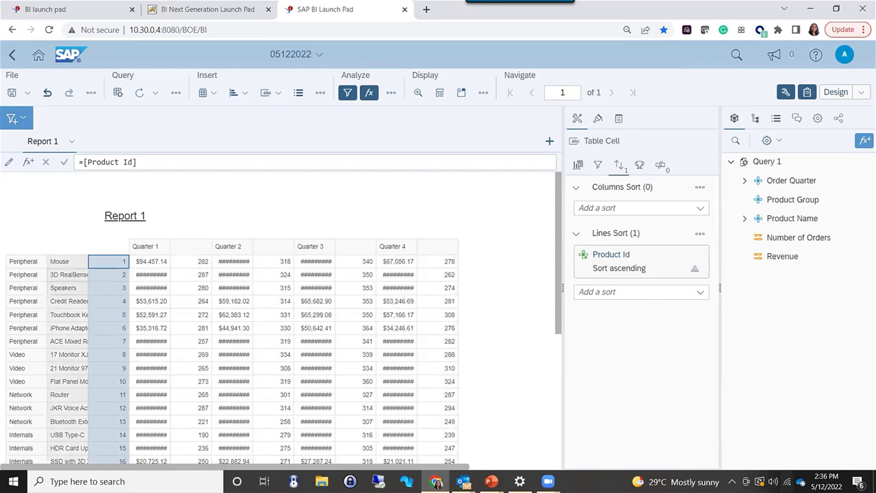
Hide the Product Id column in the cross table while keeping the object among its assigned rows.
right_click(104, 259)
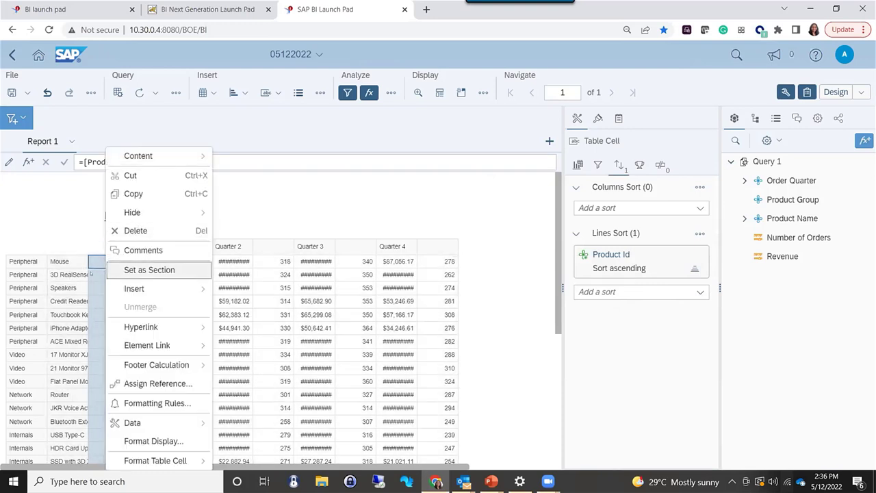
mouse_move(172, 209)
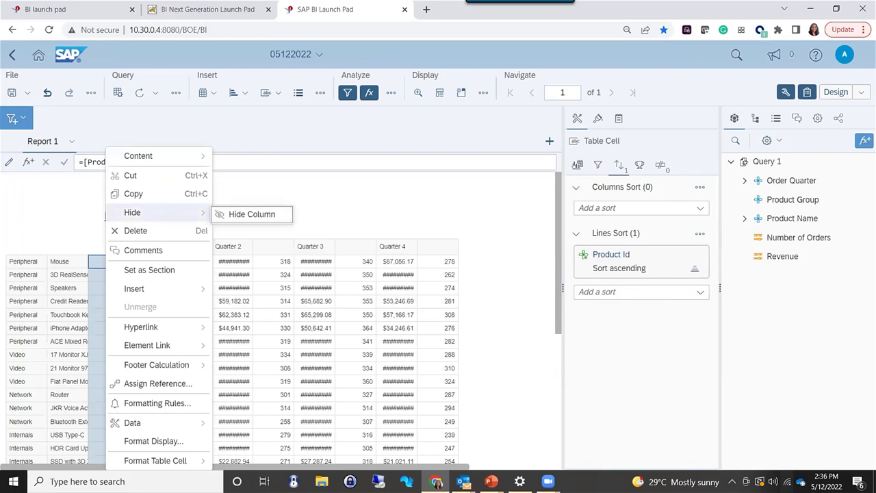
click(248, 214)
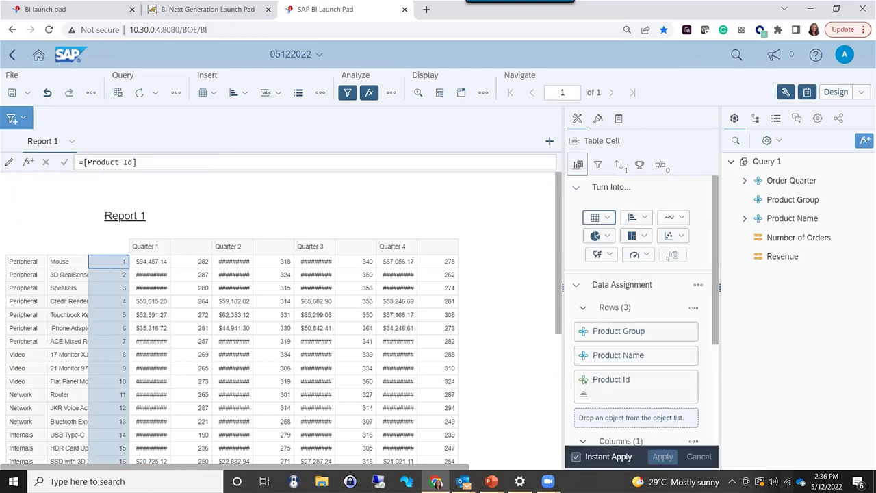
scroll(652, 391, down, 3)
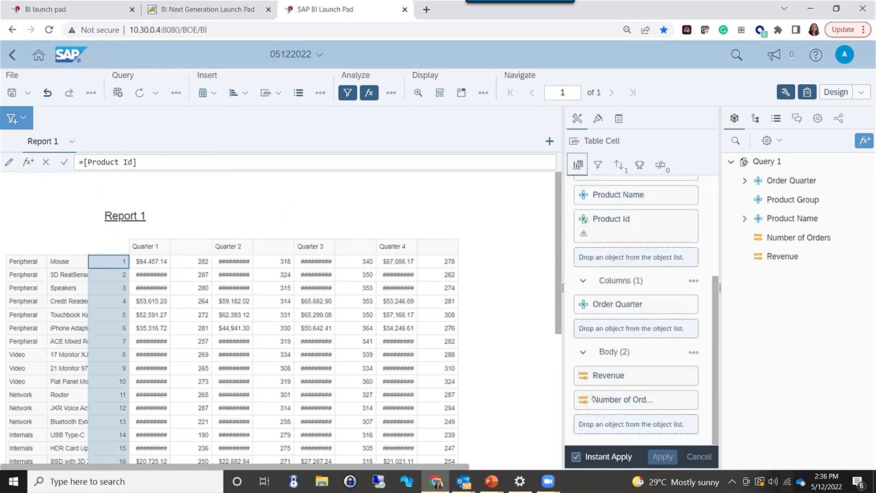
click(664, 220)
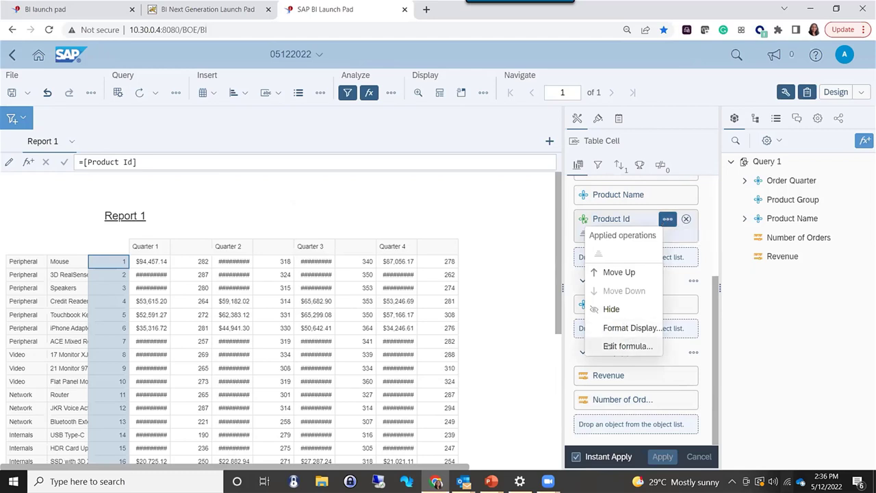
click(594, 310)
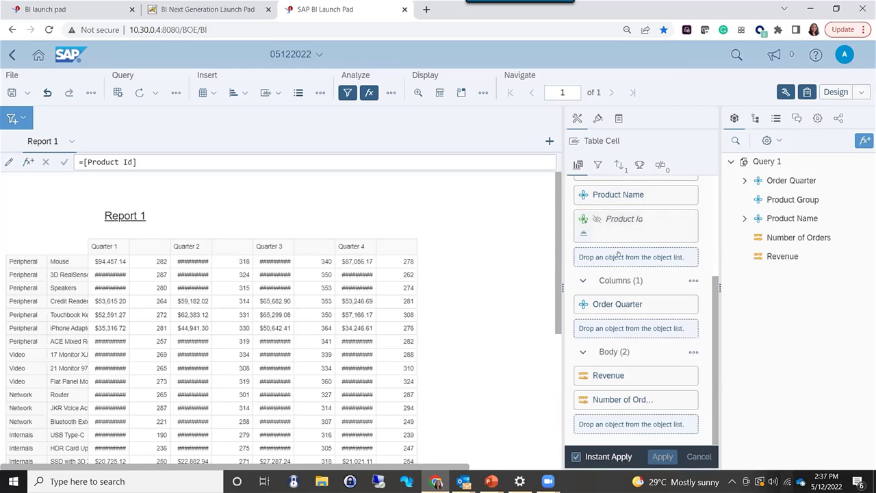
Examine the cross table's assigned rows, columns and body objects, including the options offered for the hidden Product Id.
click(668, 219)
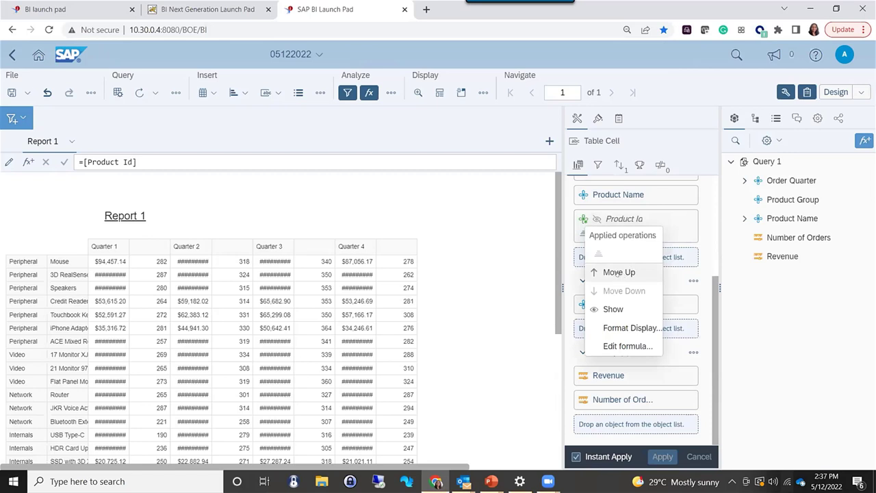
click(214, 294)
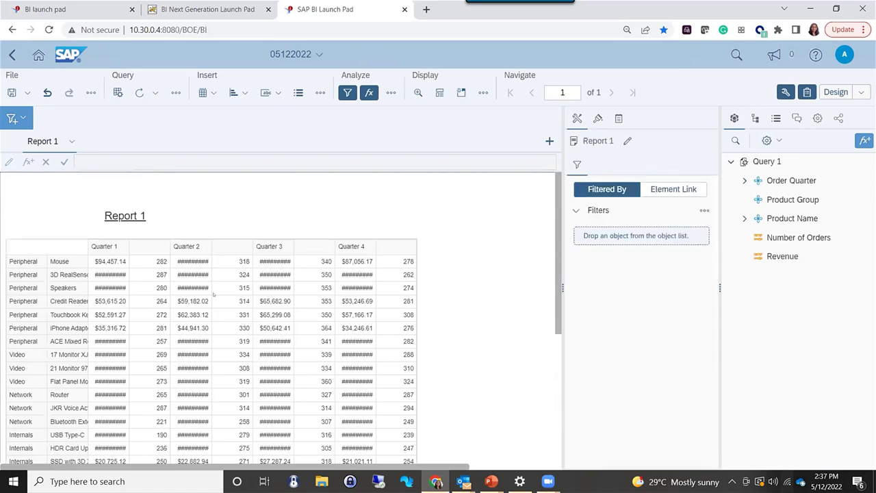
click(179, 301)
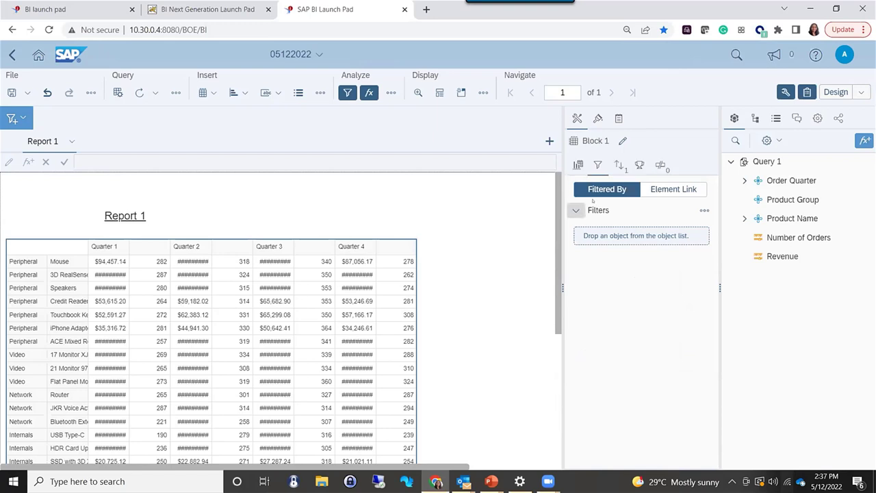
click(578, 165)
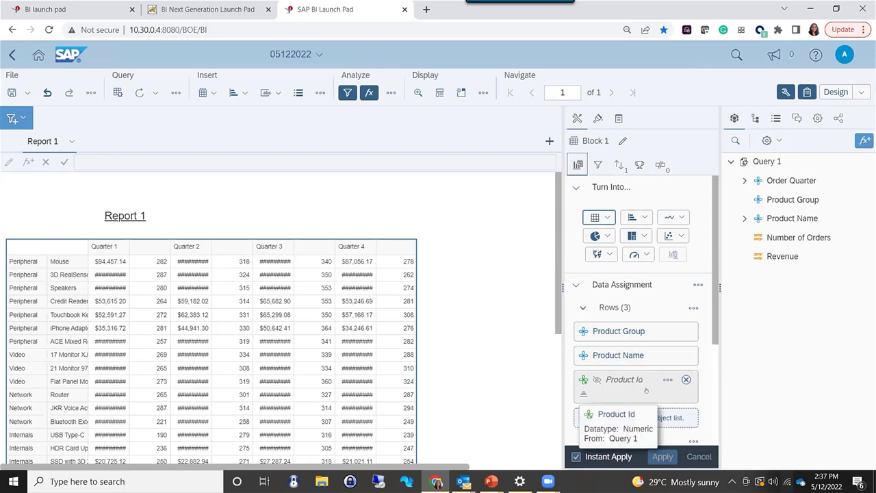
scroll(646, 389, down, 3)
mouse_move(646, 389)
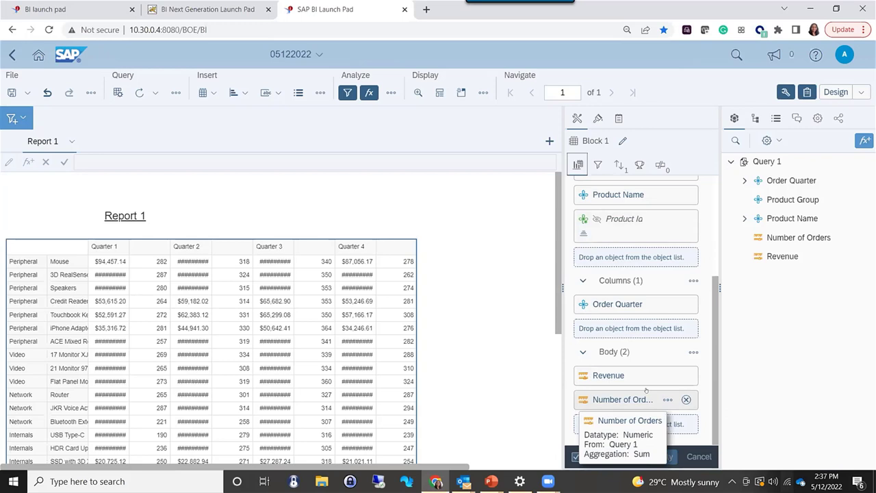
scroll(631, 306, up, 2)
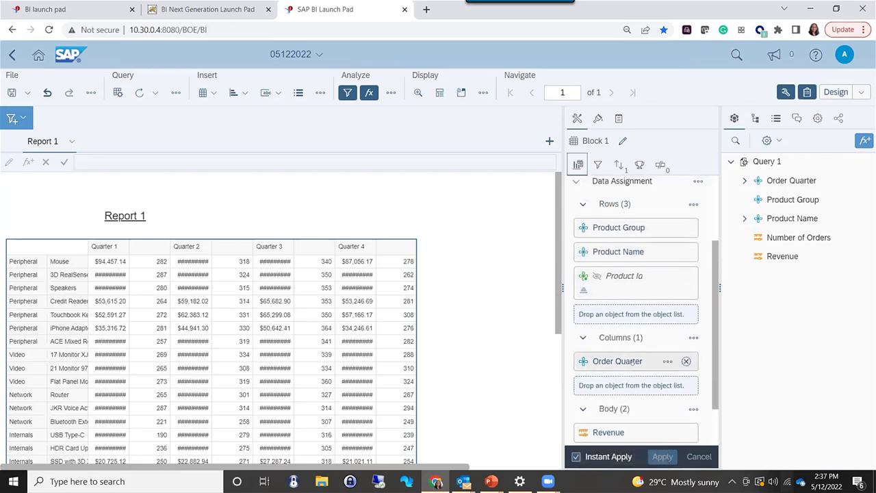
mouse_move(632, 364)
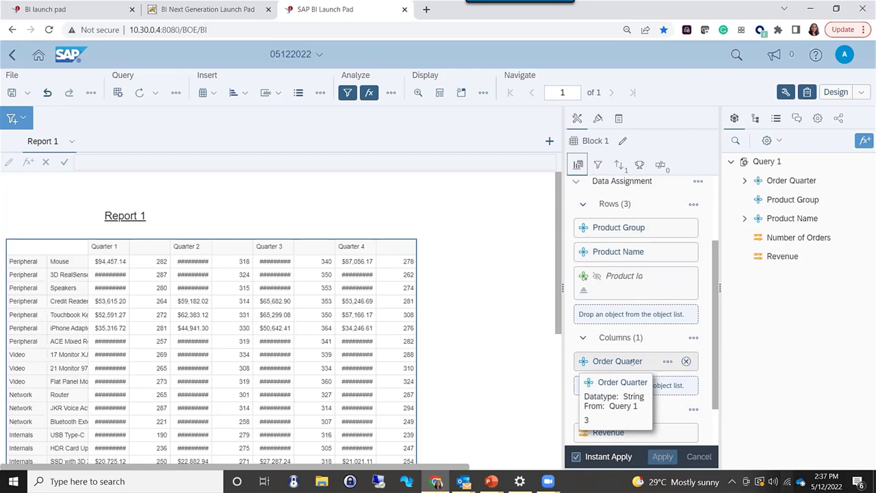
drag(631, 360, 625, 304)
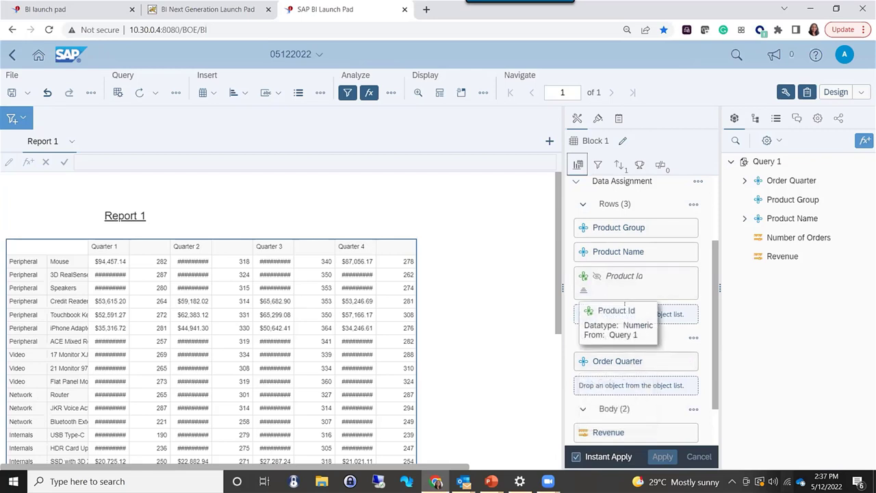
mouse_move(639, 286)
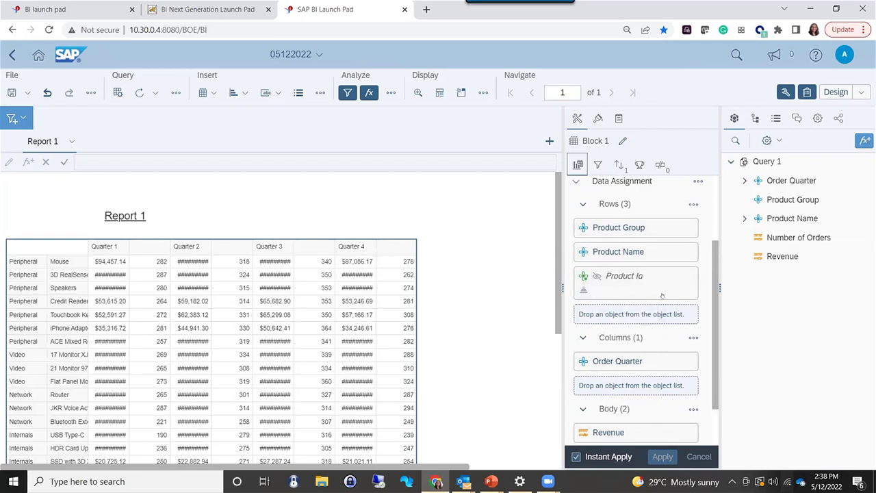
mouse_move(662, 276)
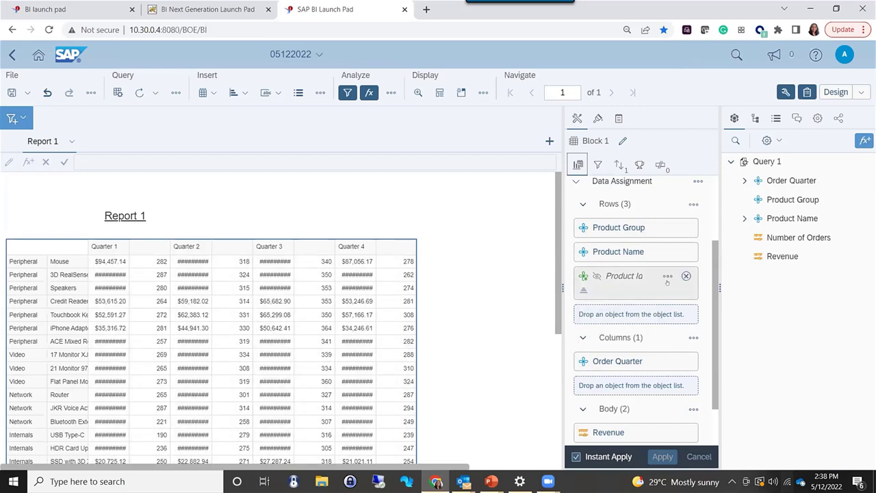
click(667, 276)
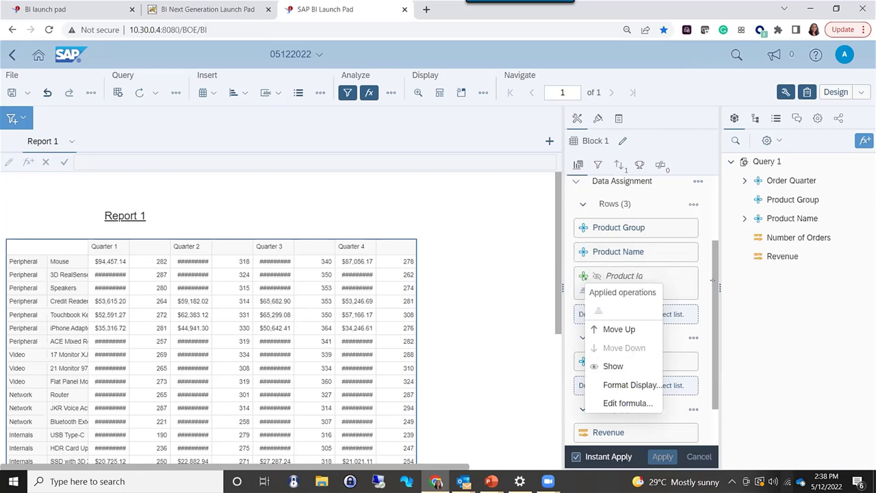
click(647, 282)
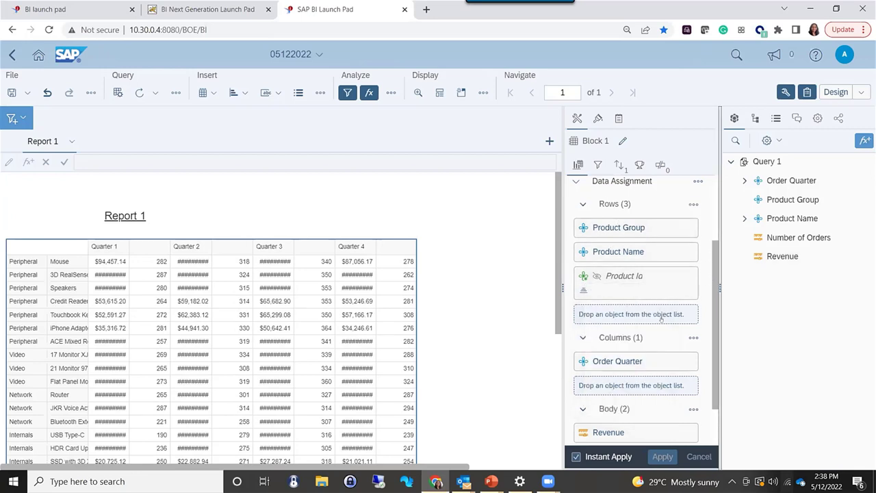
mouse_move(667, 279)
Review the cross table's display and appearance formatting settings and the available Format Table options.
click(597, 120)
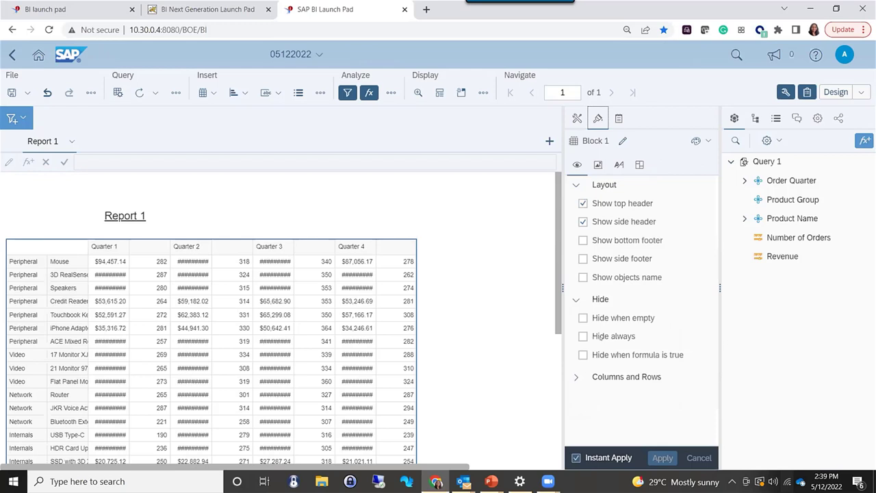
click(598, 164)
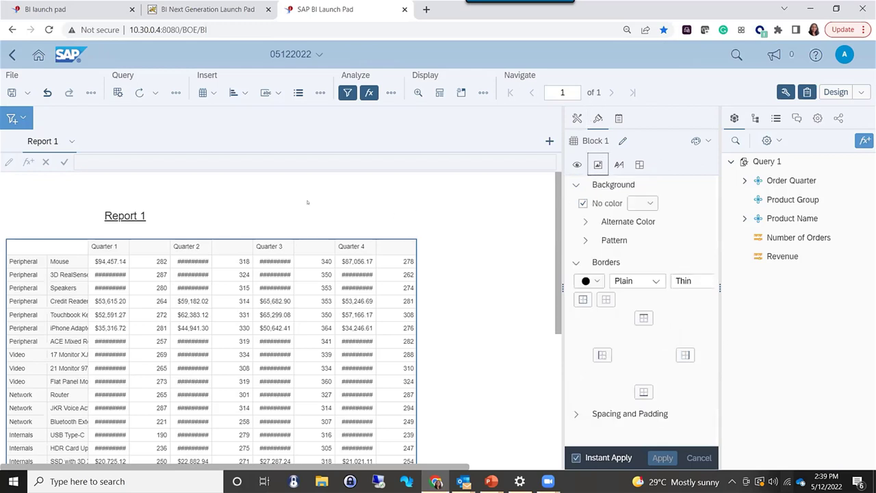
click(415, 245)
right_click(416, 242)
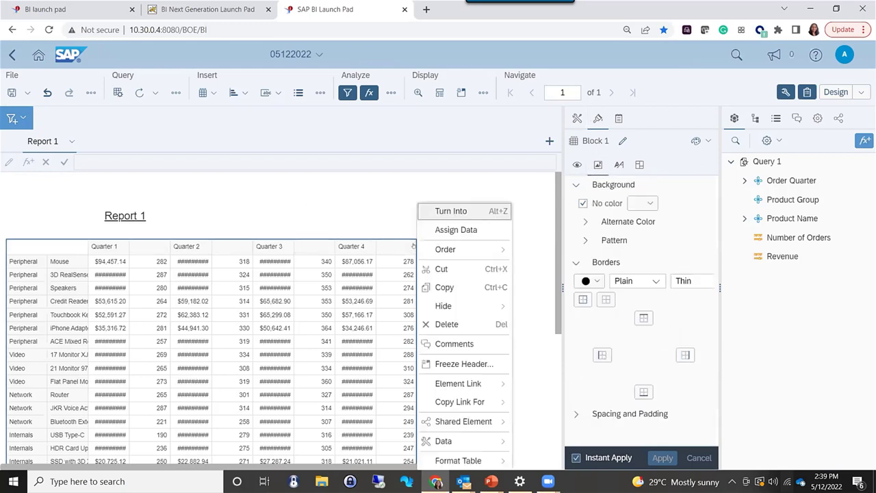
mouse_move(473, 461)
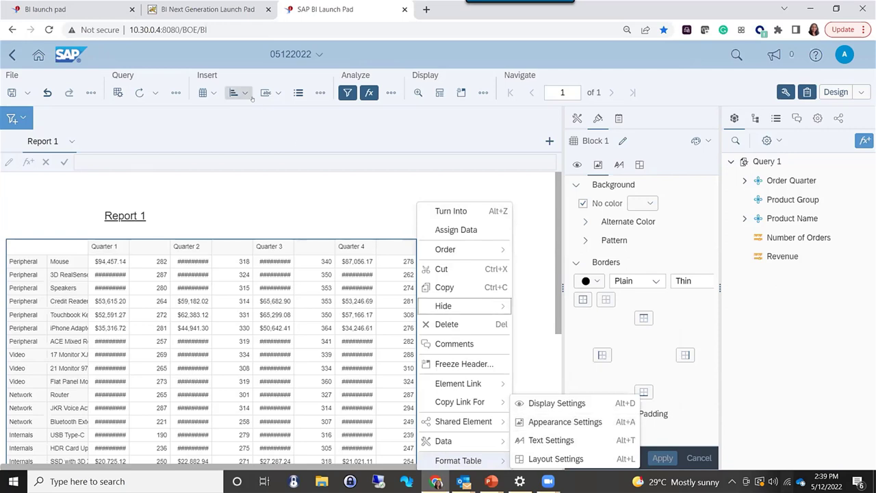
Switch to the BI launch pad session at 10.30.0.6, try its Documents list and reload the page.
click(76, 9)
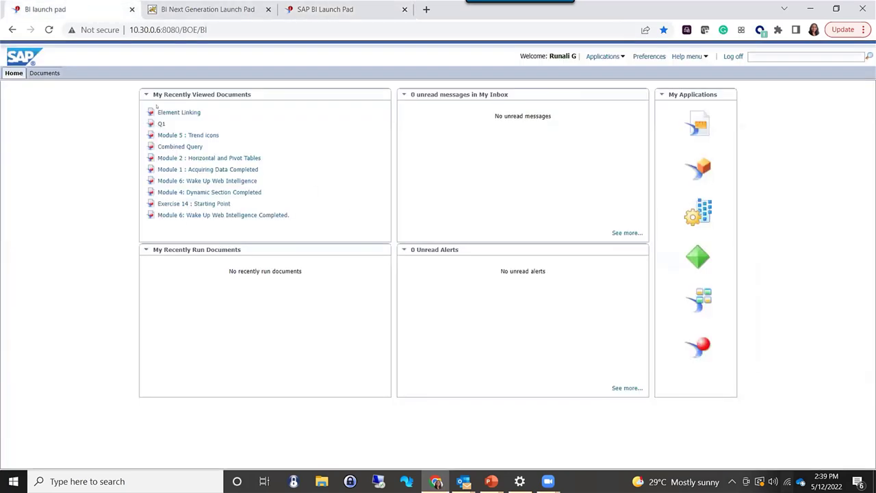
click(43, 73)
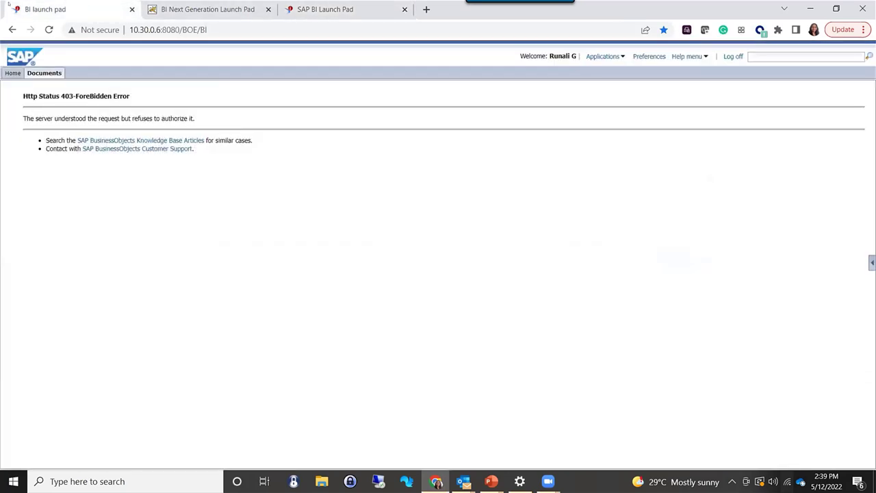
key(F5)
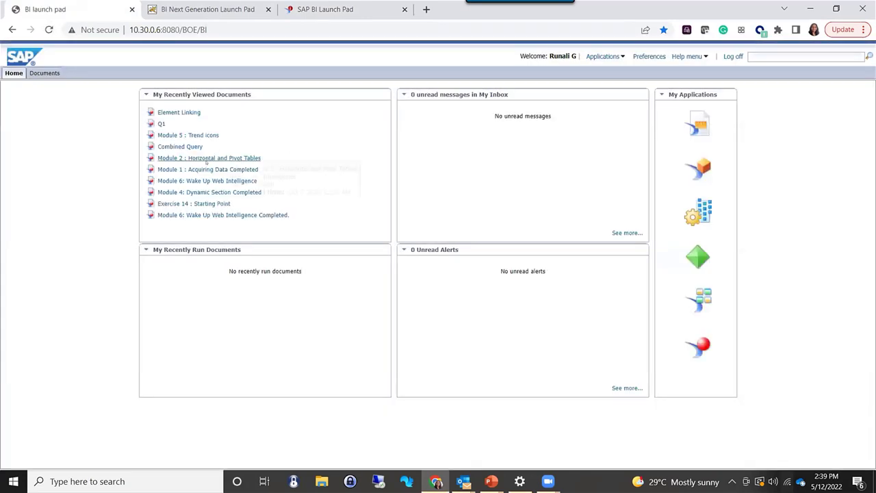
Open document 05122022 in Design mode from the presenter's own folder under Public Folders > Consultants.
click(44, 73)
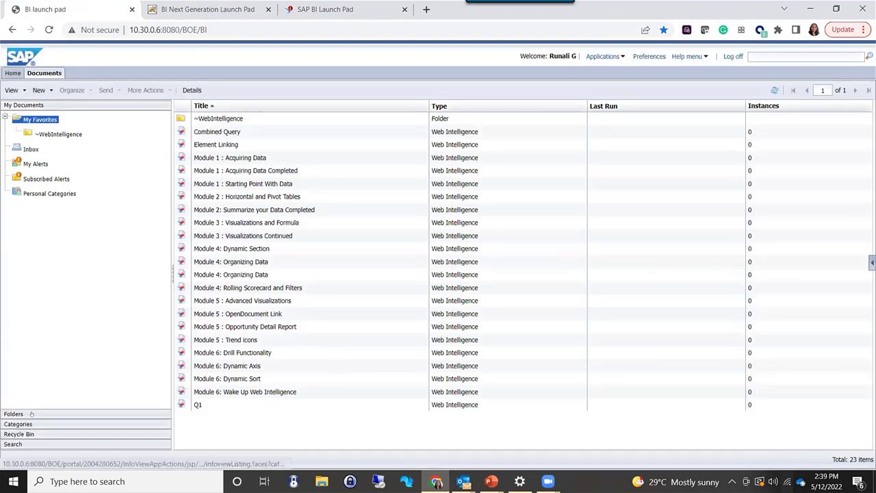
click(31, 415)
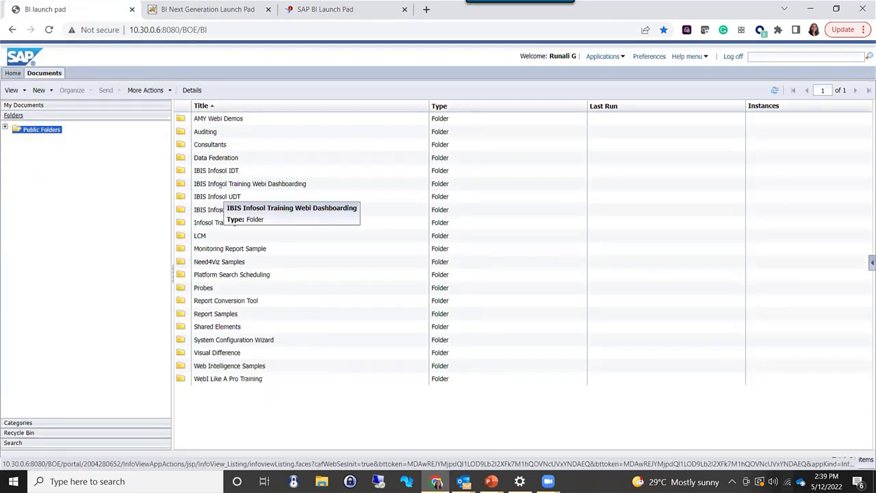
double_click(223, 147)
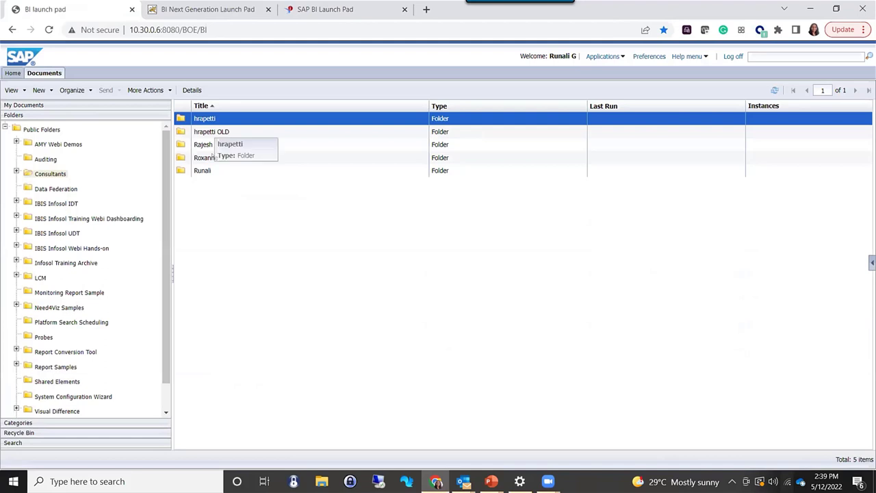
double_click(205, 170)
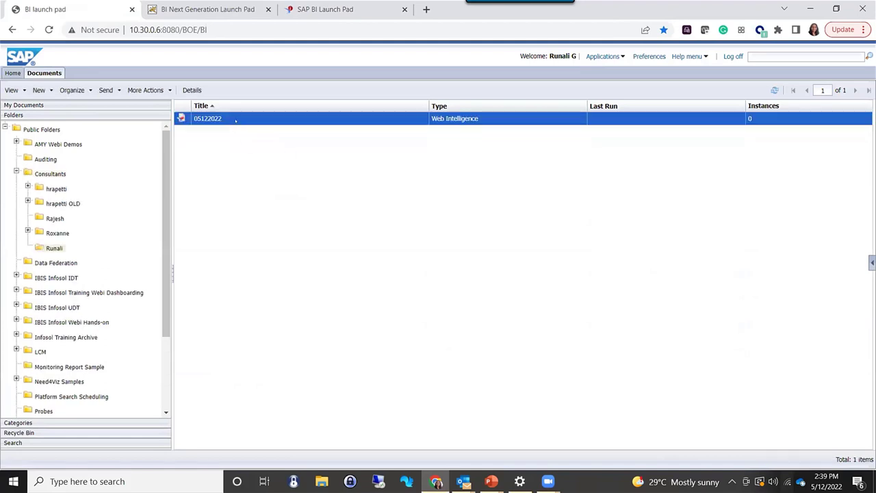
right_click(235, 120)
click(275, 181)
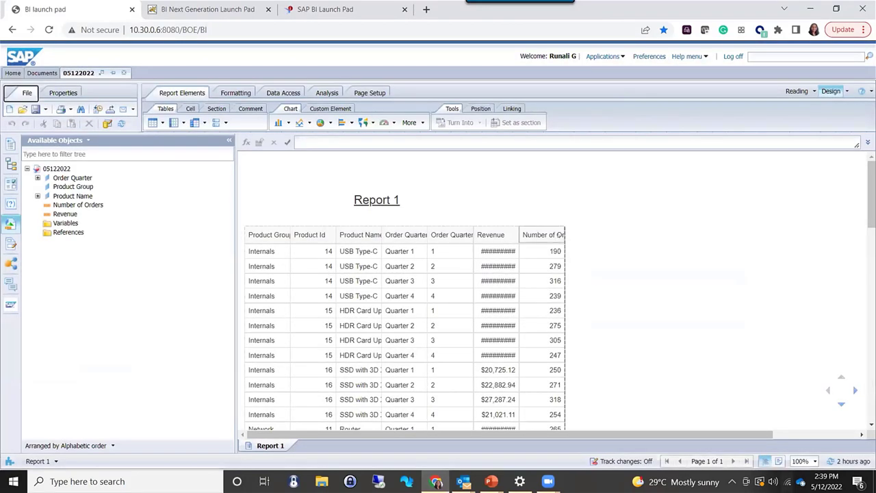
Review the general, border, appearance and layout settings in the Format Table dialog for the table in Report 1.
right_click(564, 231)
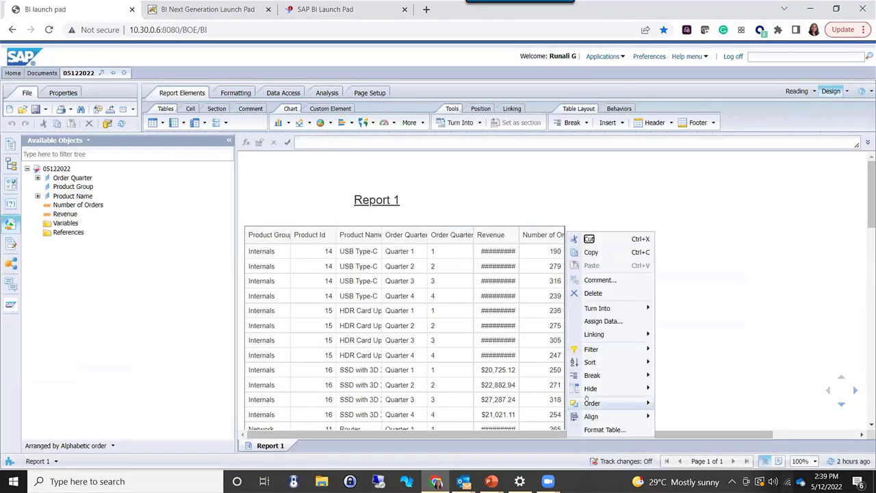
click(594, 430)
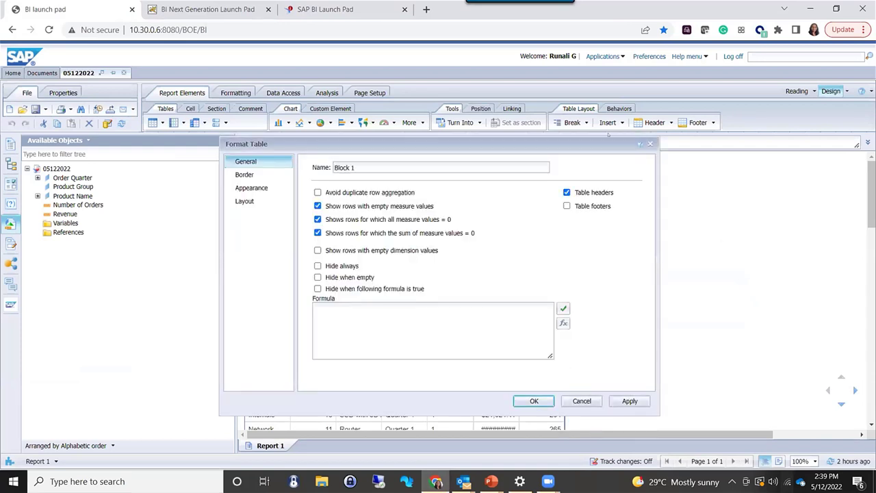
click(264, 175)
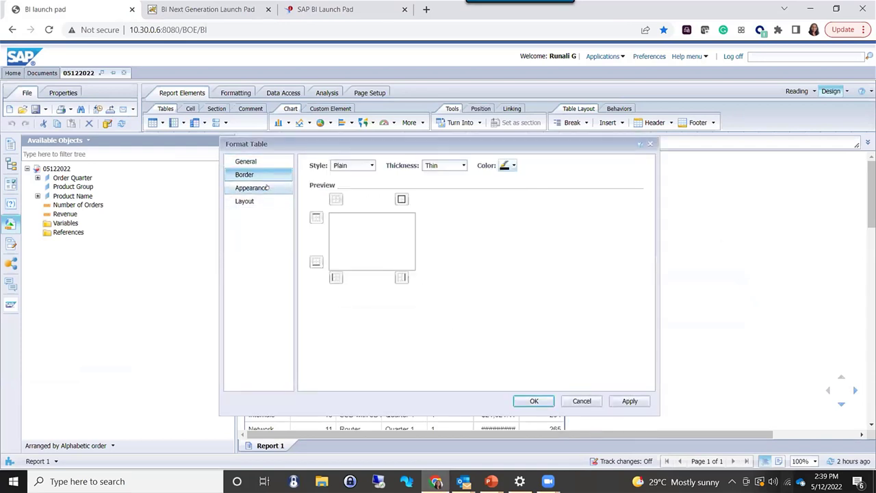
click(264, 188)
click(267, 201)
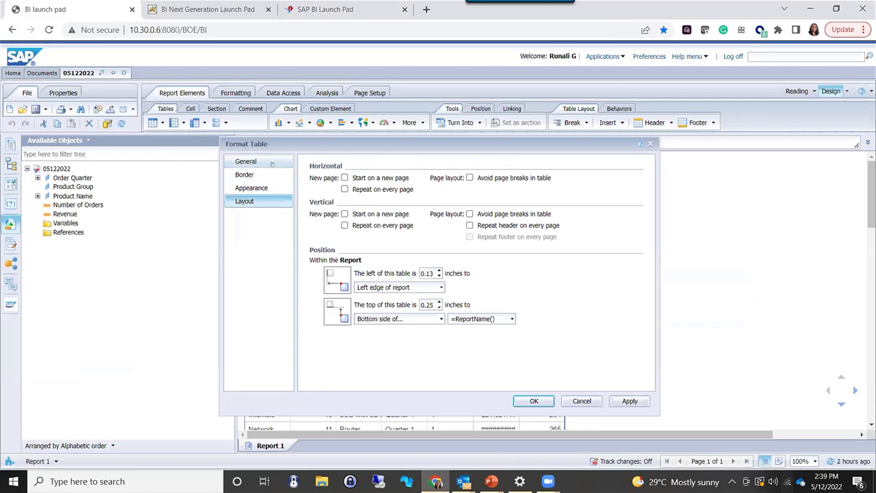
click(272, 162)
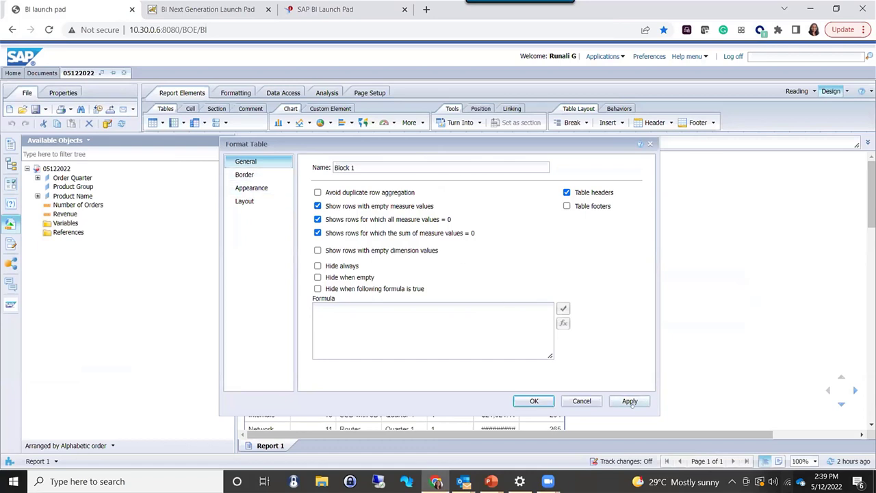
mouse_move(414, 142)
mouse_down()
mouse_move(428, 199)
mouse_move(677, 199)
mouse_move(425, 165)
mouse_move(274, 164)
mouse_move(573, 159)
mouse_move(414, 149)
mouse_up()
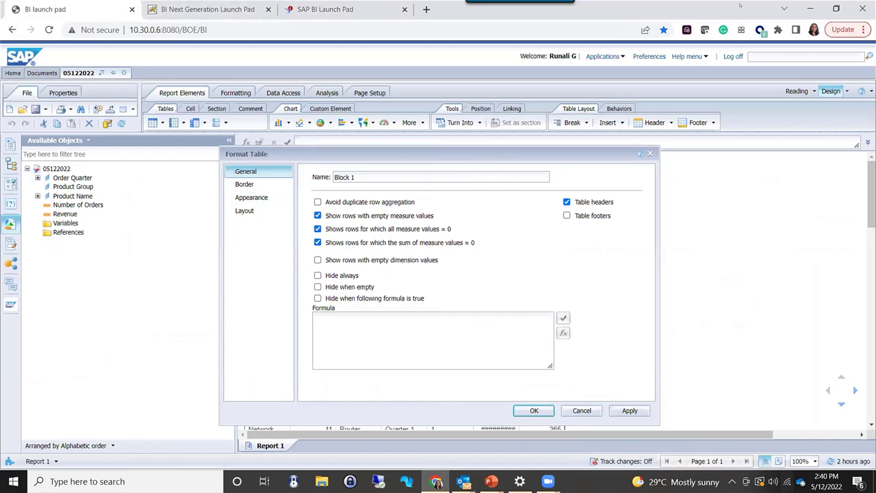
Switch to the SAP BI Launch Pad session at 10.30.0.4 and turn off the No color background option for the cross table.
click(836, 8)
click(615, 91)
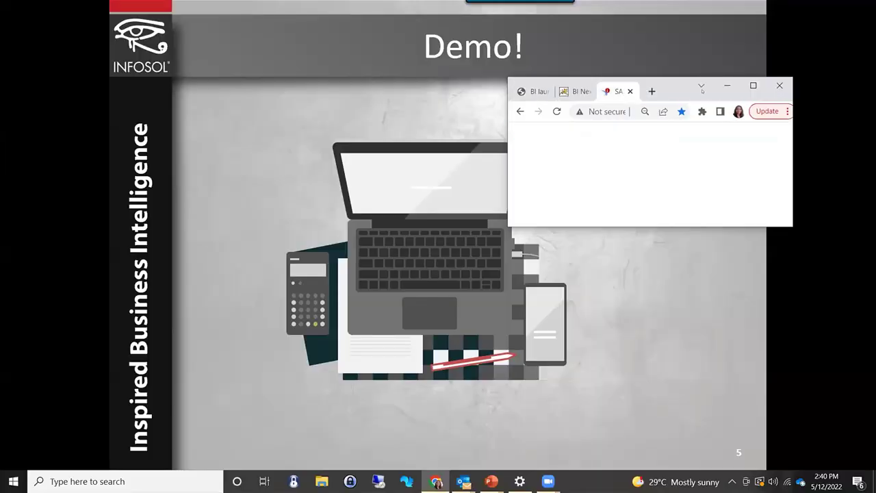
click(752, 86)
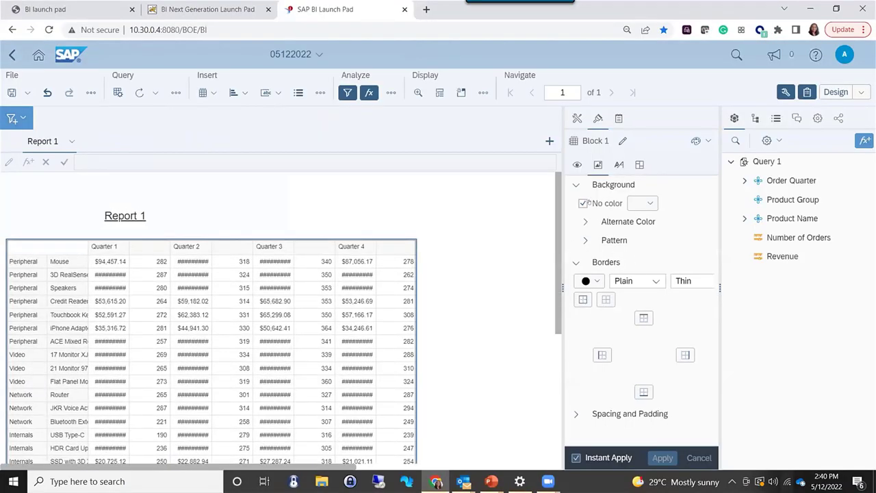
click(586, 203)
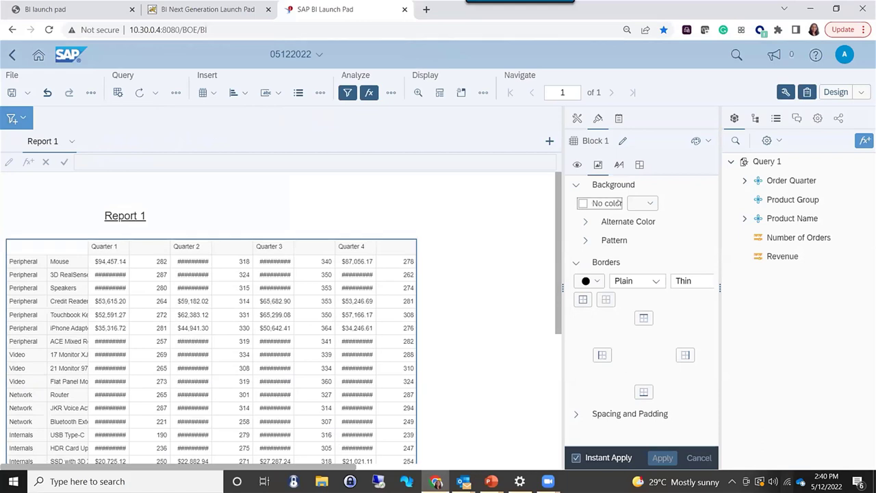
Format the Revenue cells of the cross table with bold text at font size 12.
click(619, 164)
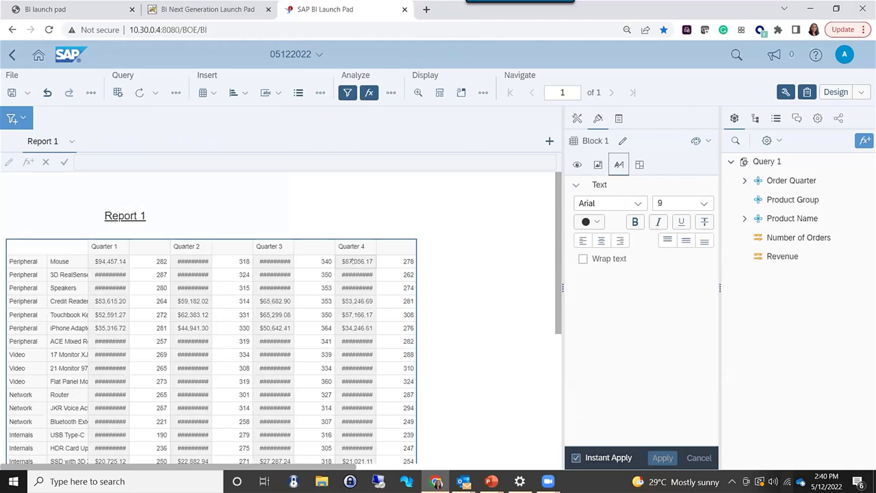
click(352, 260)
click(703, 203)
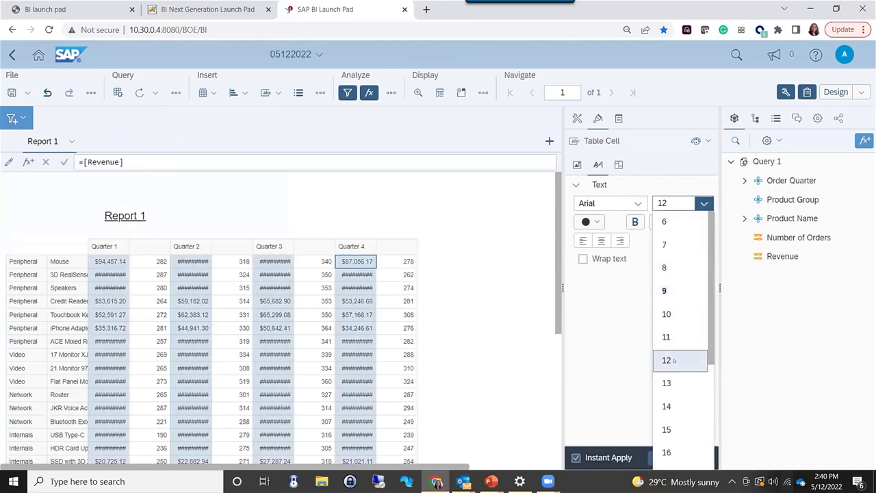
click(674, 361)
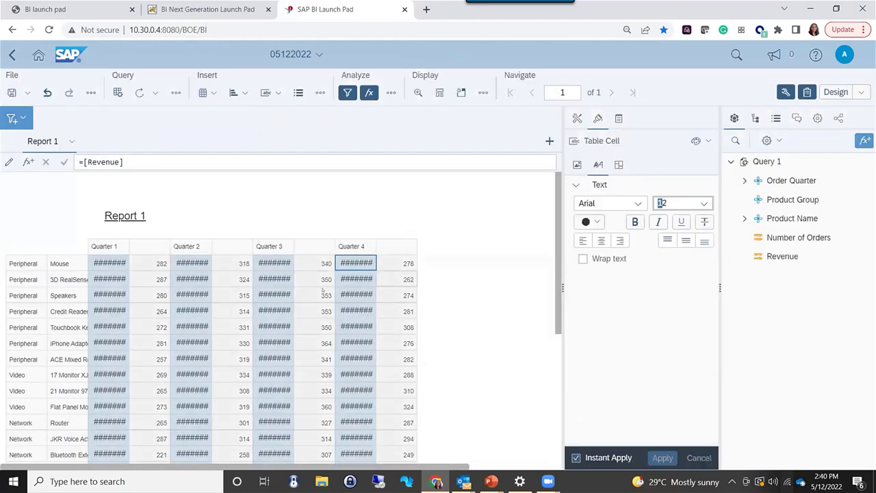
click(634, 221)
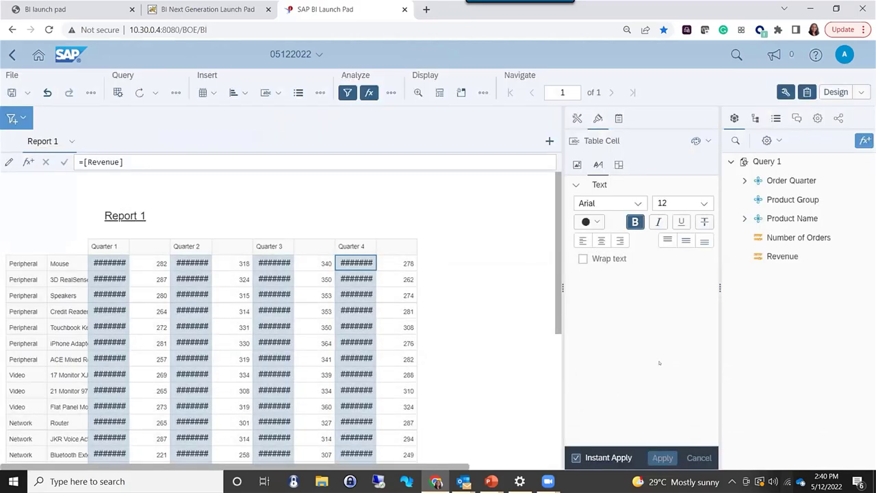
click(417, 279)
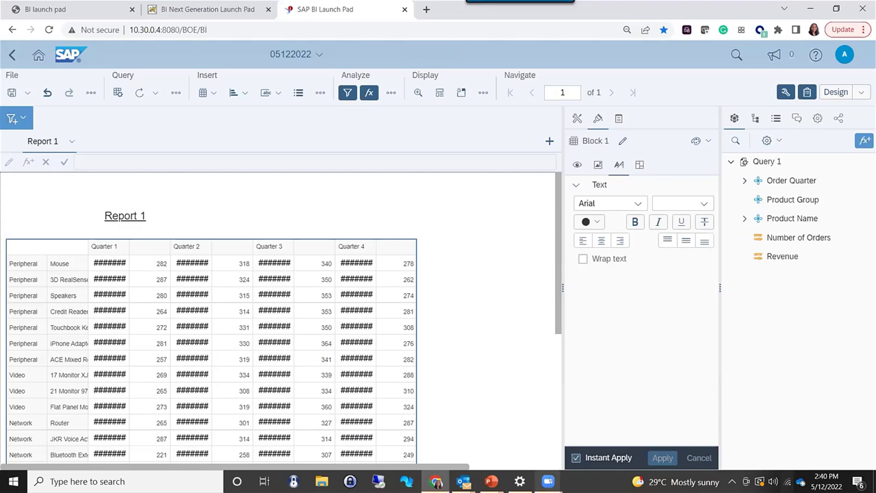
Switch to the PowerPoint slide show, go back to the "Modern & simplified UI" slide, and return to the report.
mouse_move(548, 481)
mouse_move(492, 481)
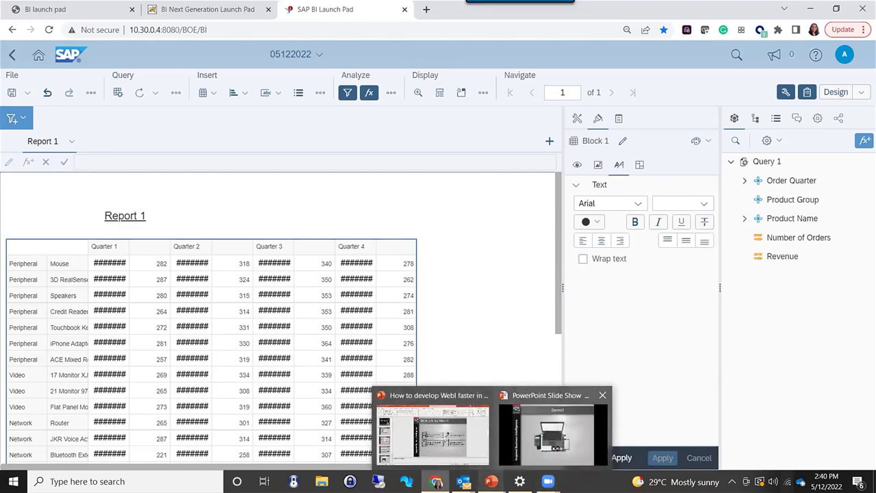
click(553, 431)
key(Left)
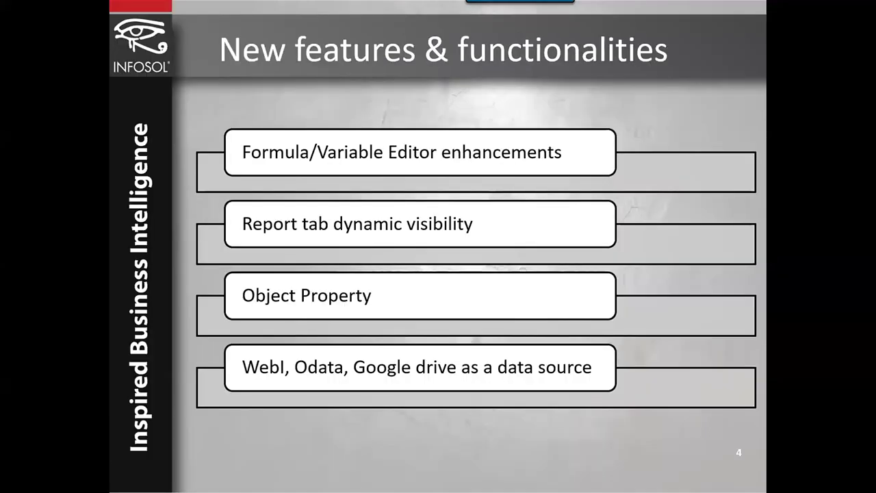
key(Left)
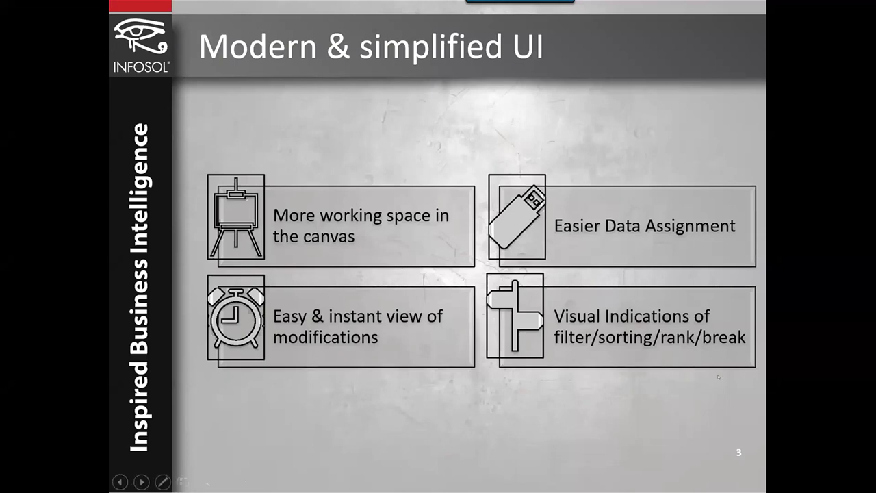
key(alt+Tab)
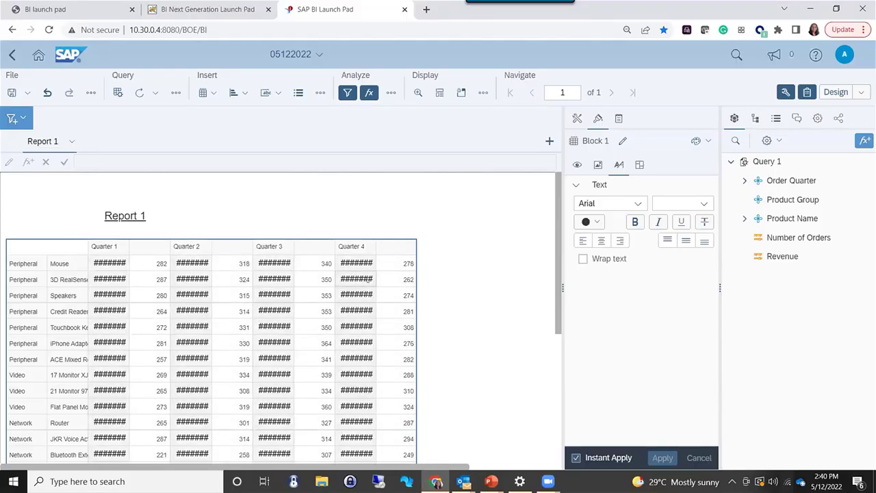
Examine the data assignment, sort and rank settings for the Revenue cells of the cross table.
click(359, 263)
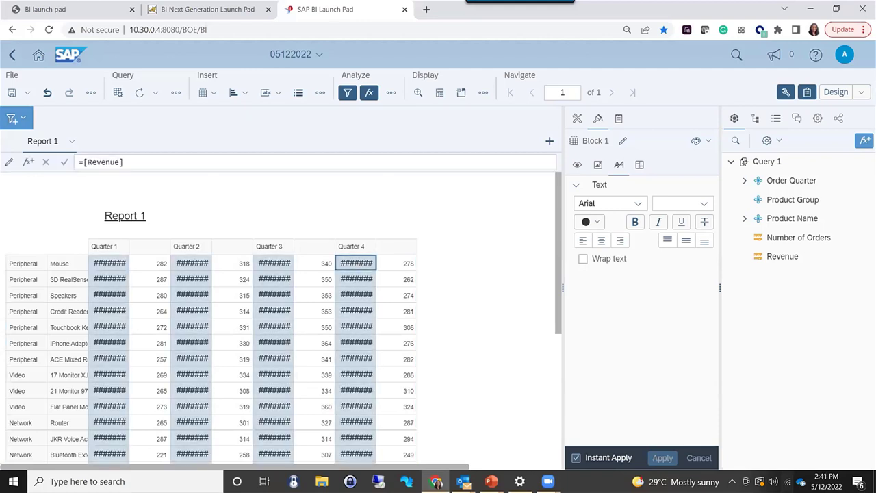
click(577, 118)
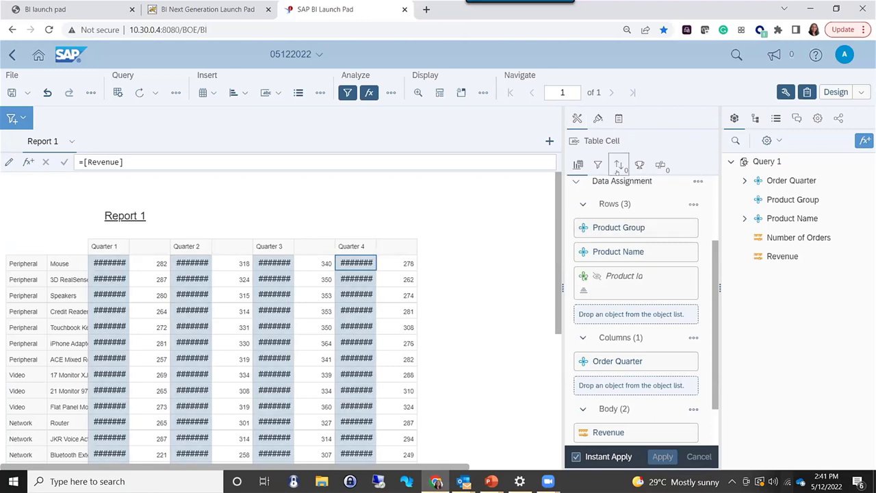
click(619, 165)
click(640, 167)
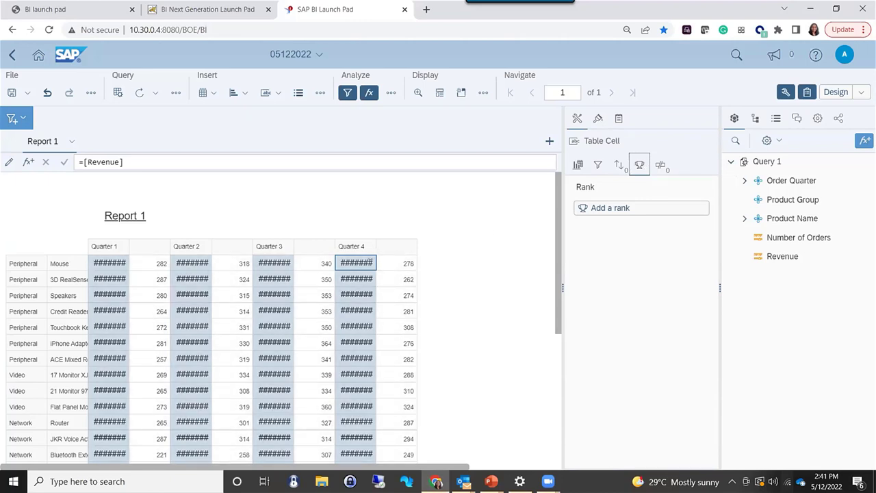
Turn the cross table into a vertical table.
click(310, 238)
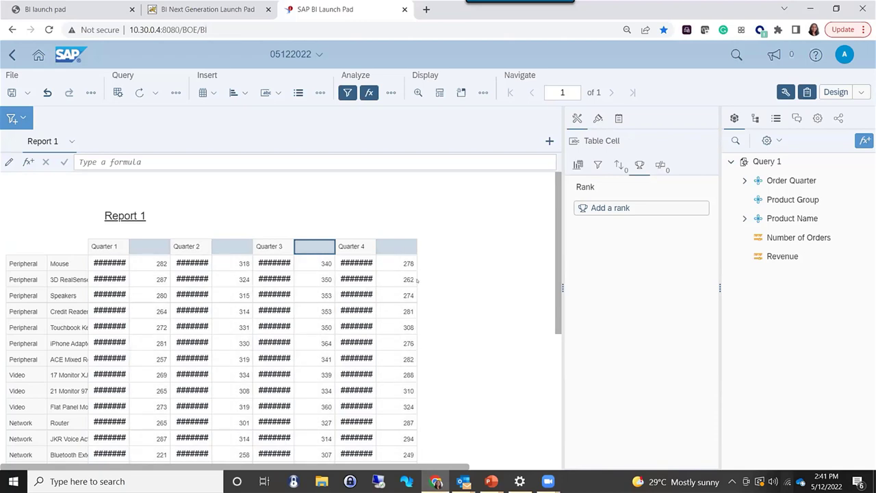
click(414, 278)
click(578, 164)
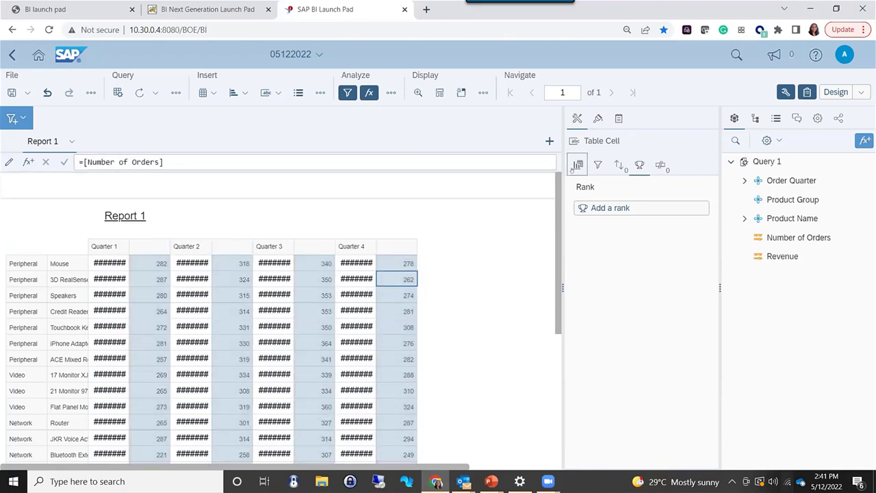
scroll(640, 230, up, 3)
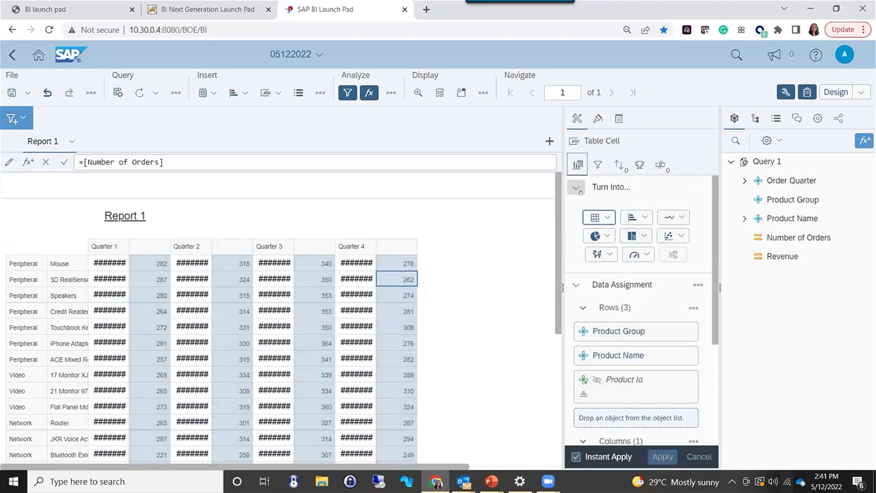
click(607, 217)
click(626, 250)
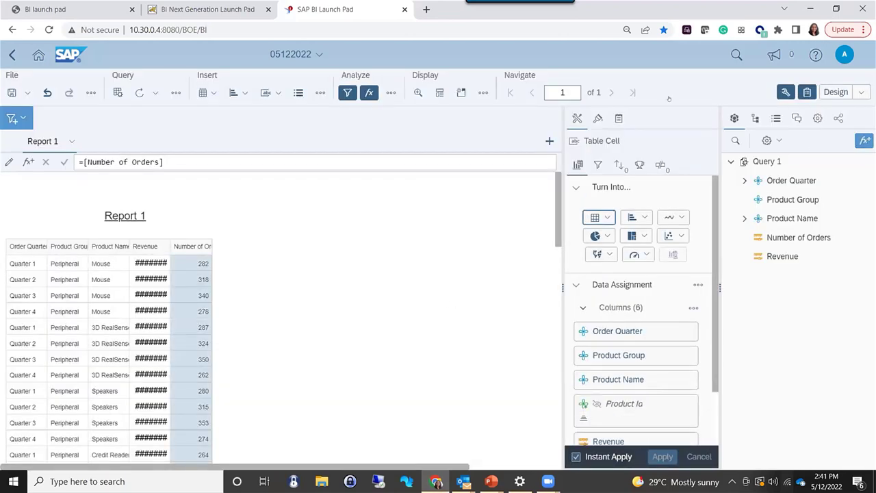
Add a break on Order Quarter to the vertical table.
click(25, 267)
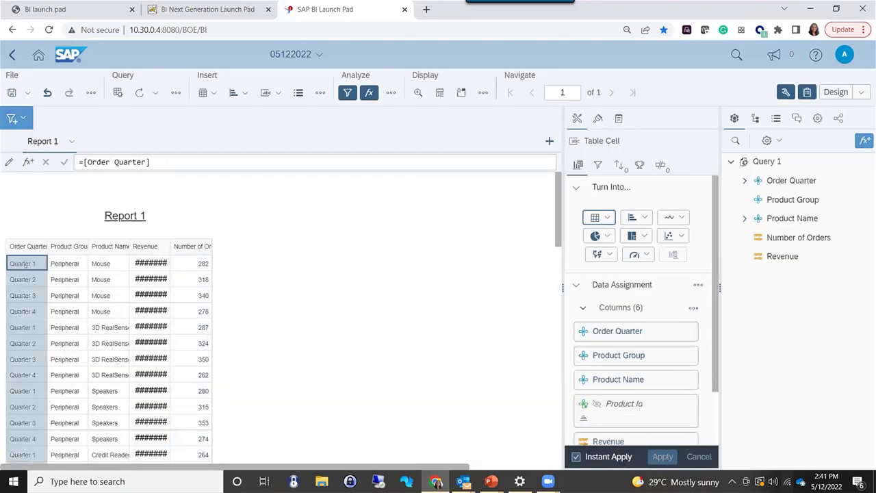
right_click(26, 266)
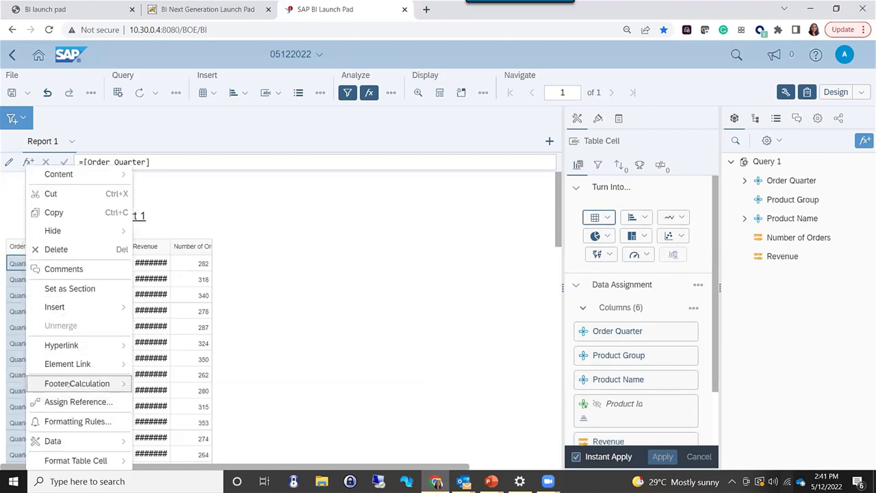
mouse_move(63, 443)
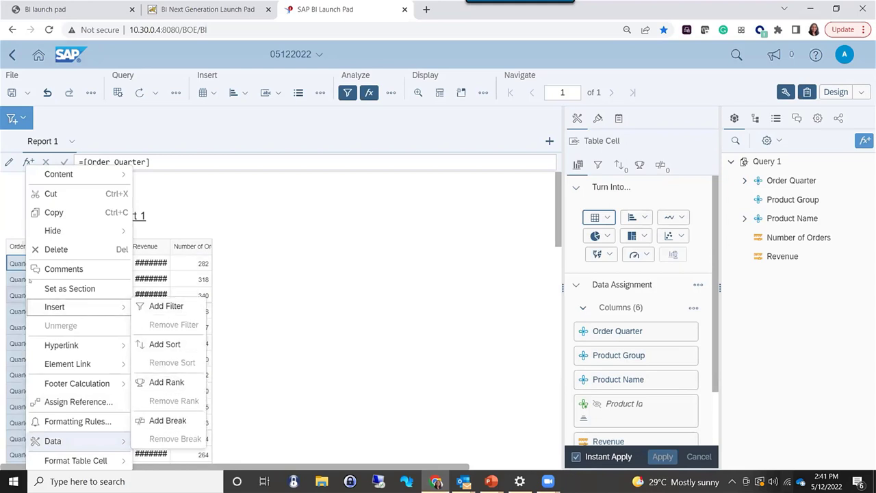
key(Escape)
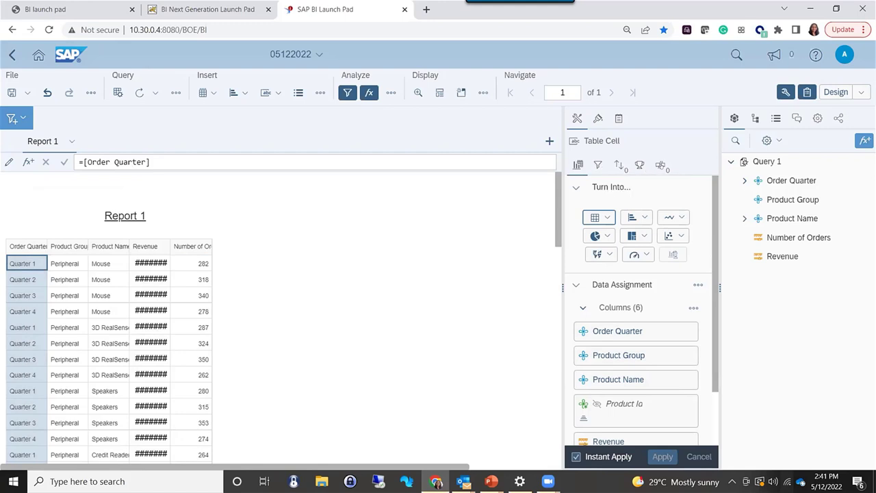
click(660, 165)
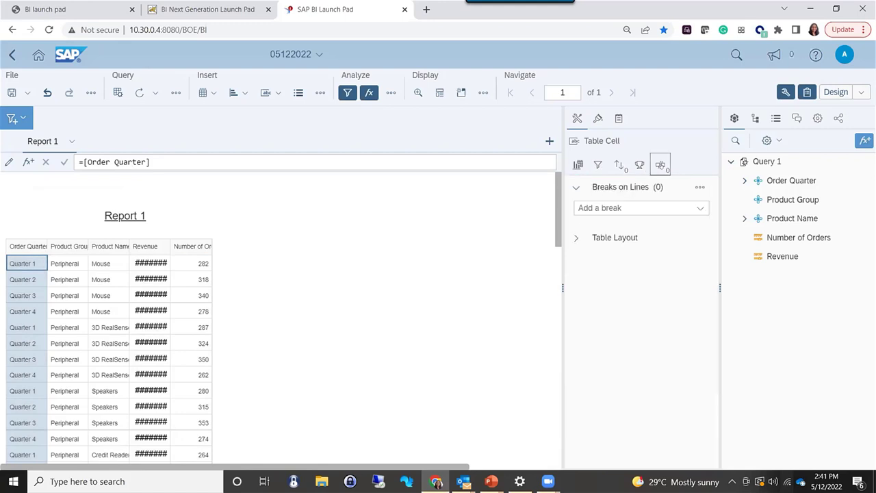
click(646, 209)
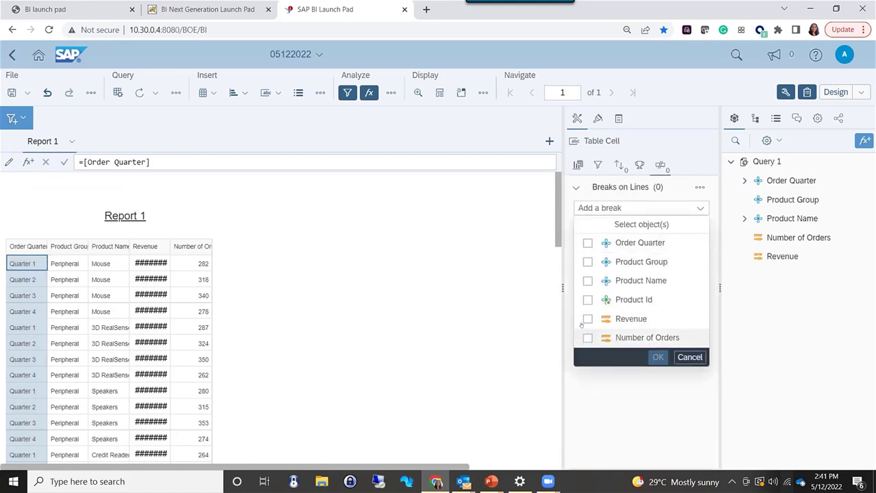
click(587, 242)
click(659, 356)
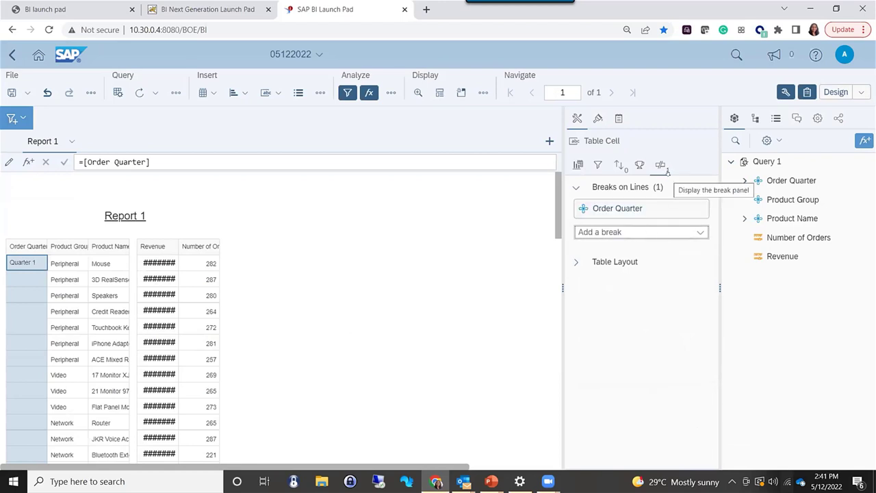
Filter the table by Product Group, keeping only the values Internals and Network.
click(599, 166)
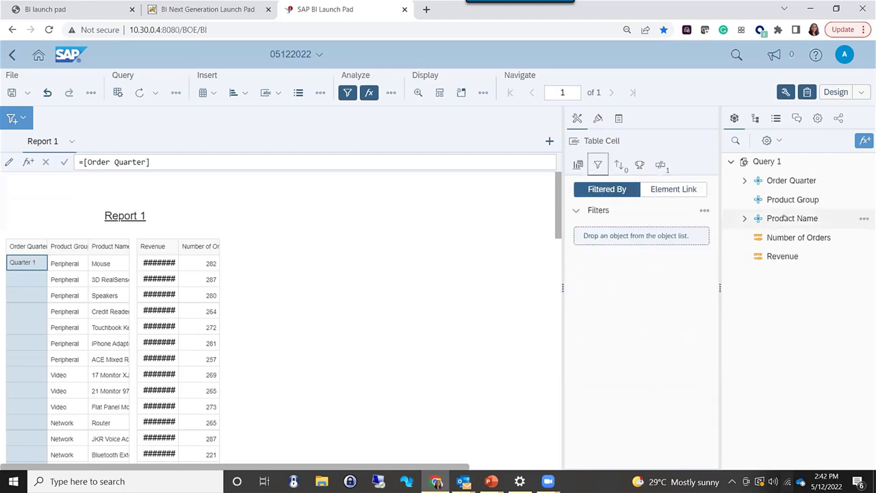
drag(789, 200, 753, 204)
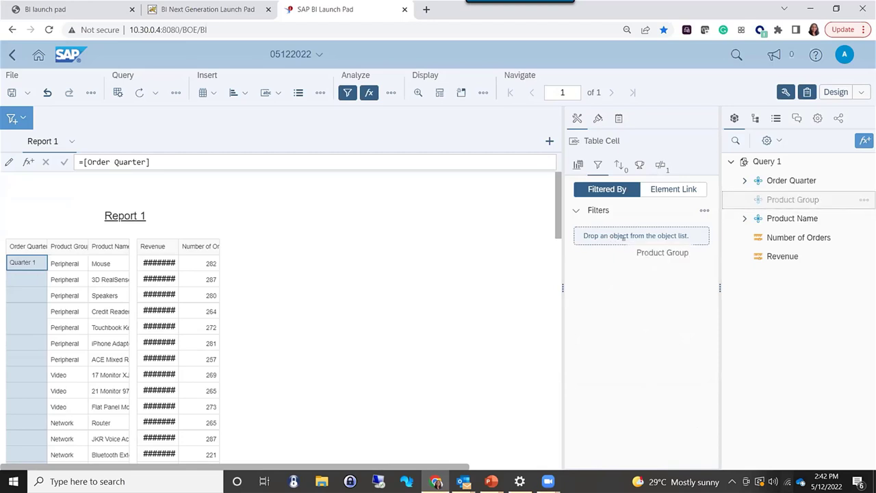
drag(788, 199, 638, 274)
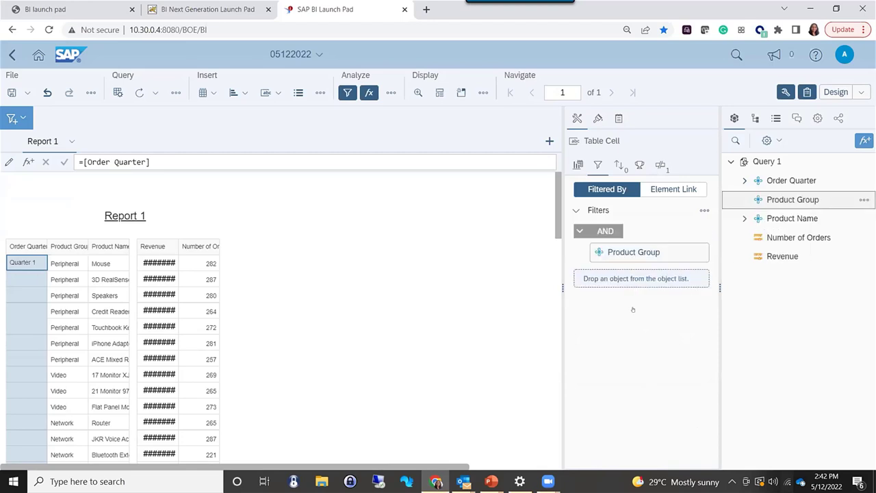
click(632, 254)
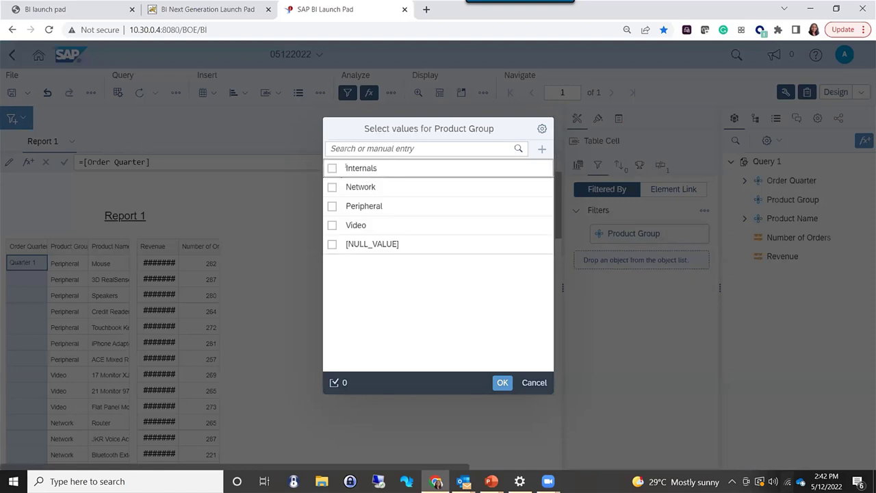
click(332, 168)
click(332, 186)
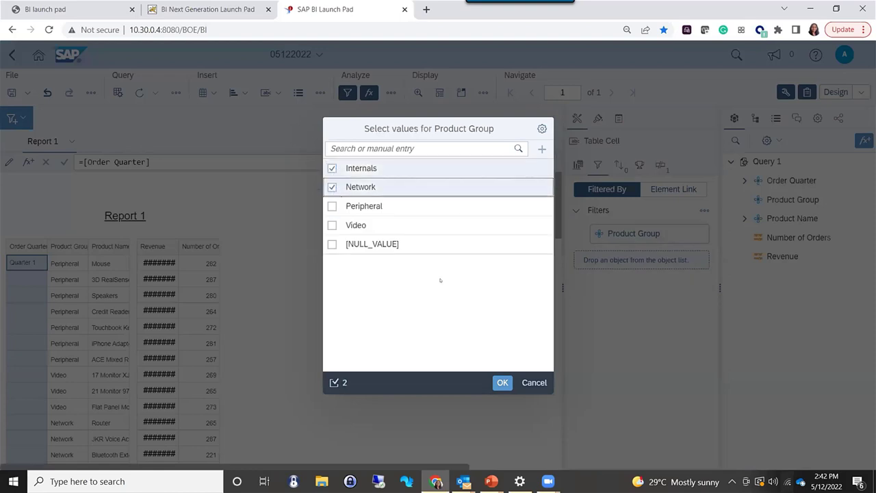
click(503, 382)
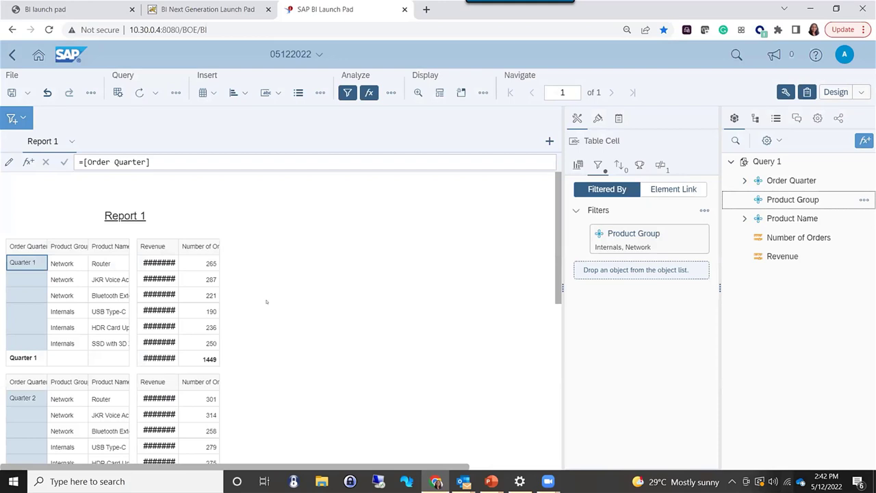
Review the table's sort, rank, break and filter settings, plus the list of currently open documents.
click(618, 166)
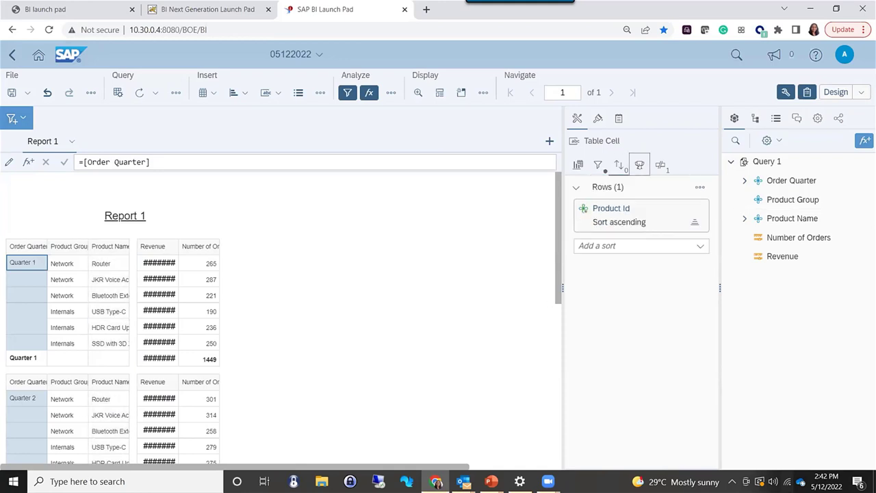
click(639, 166)
click(660, 165)
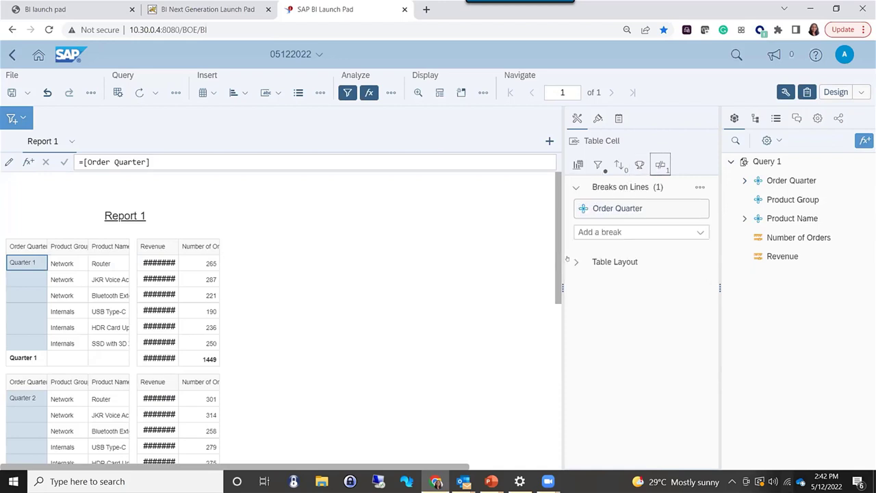
click(597, 165)
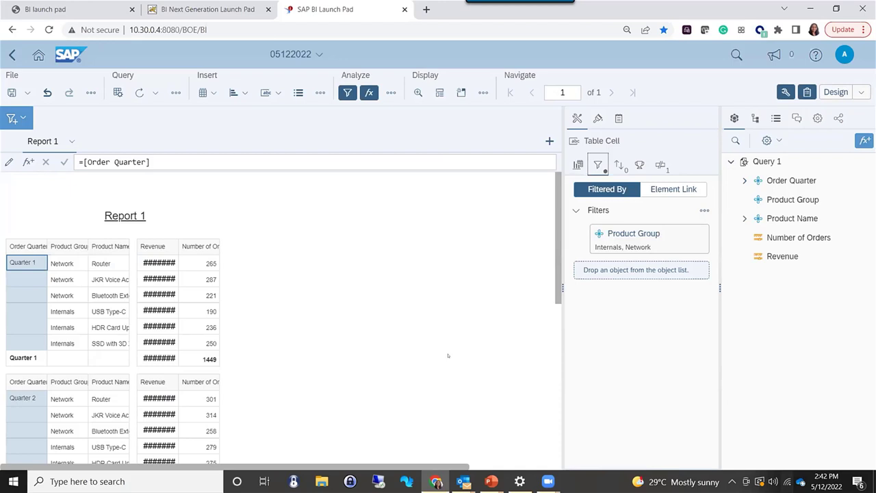
click(366, 333)
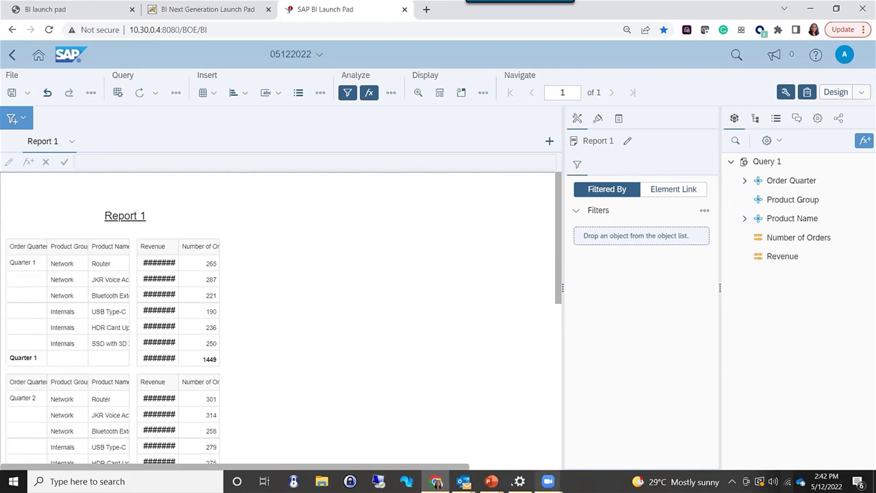
click(313, 60)
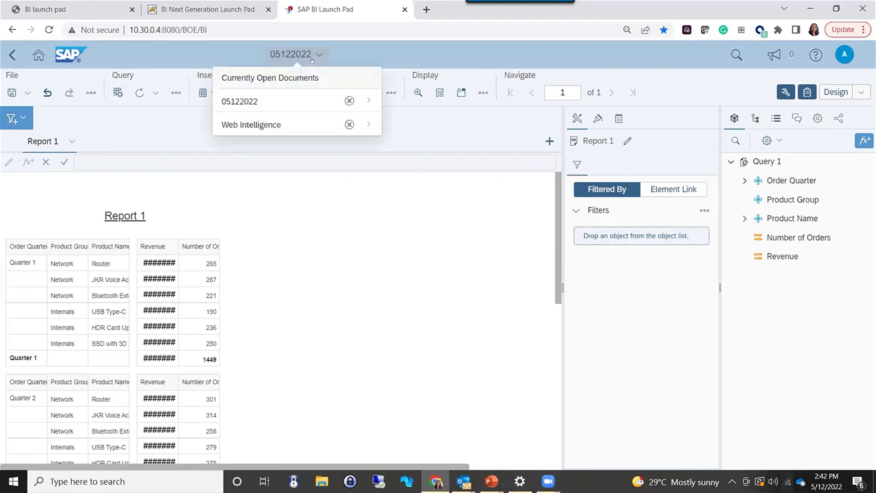
click(477, 238)
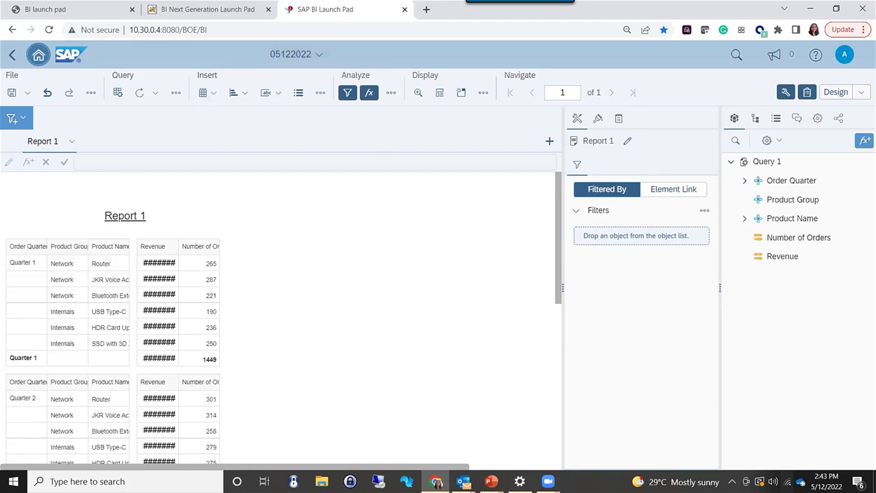
Switch to the PowerPoint slide show and advance to the "New features & functionalities" slide.
mouse_move(548, 481)
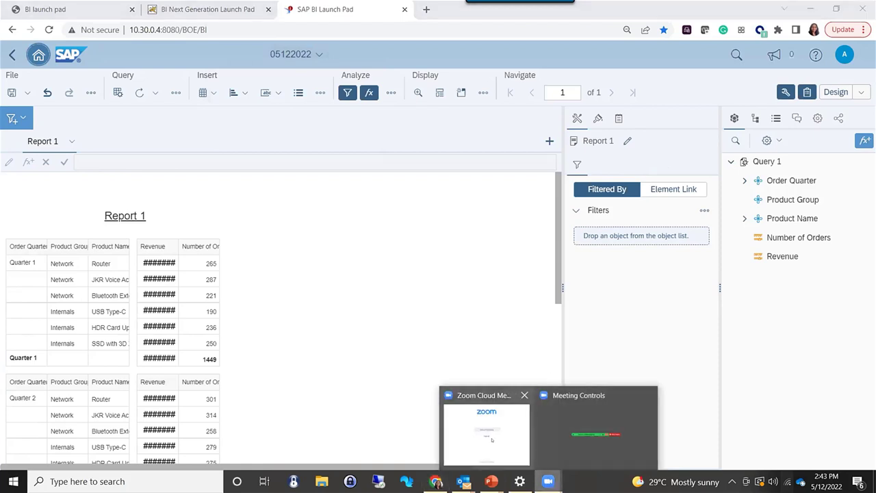
mouse_move(491, 481)
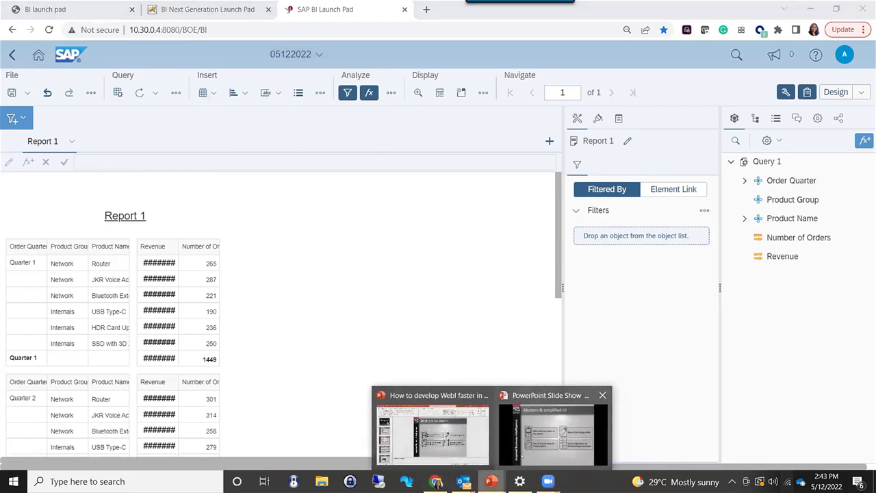
click(522, 455)
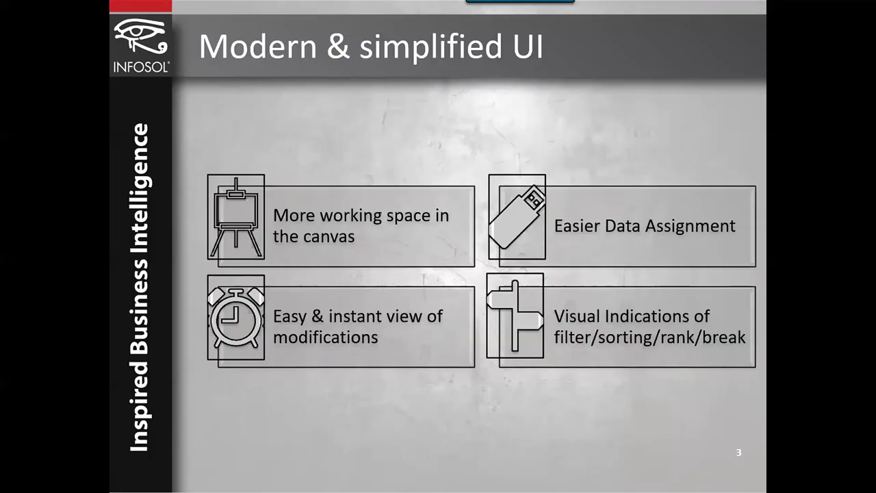
key(Right)
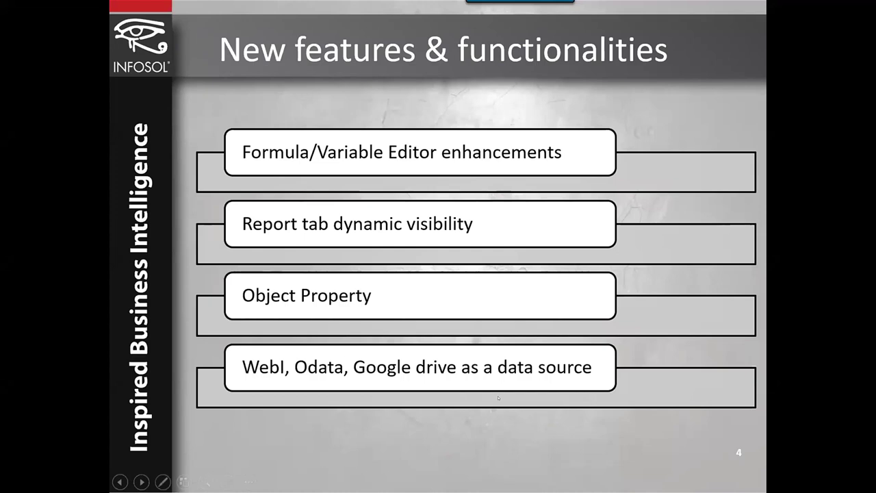
Return to the BI Launch Pad and start a new Web Intelligence report with a Web Intelligence Document as its data source.
key(alt+Tab)
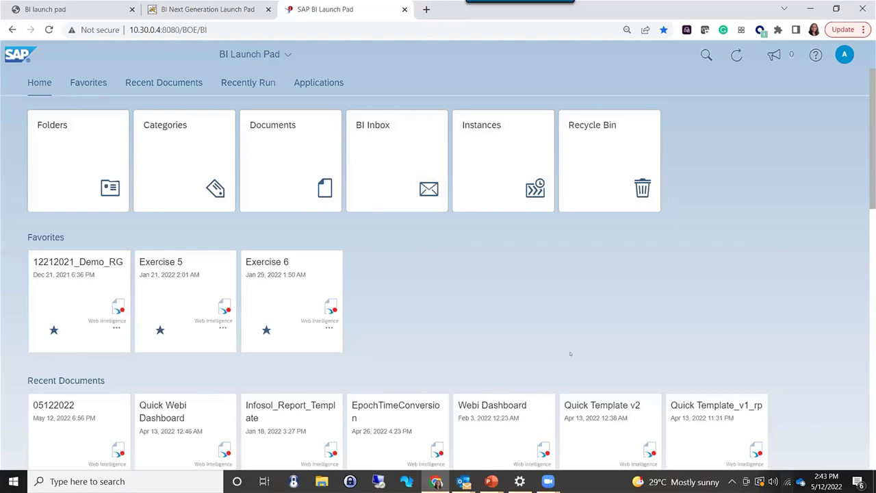
scroll(570, 353, down, 10)
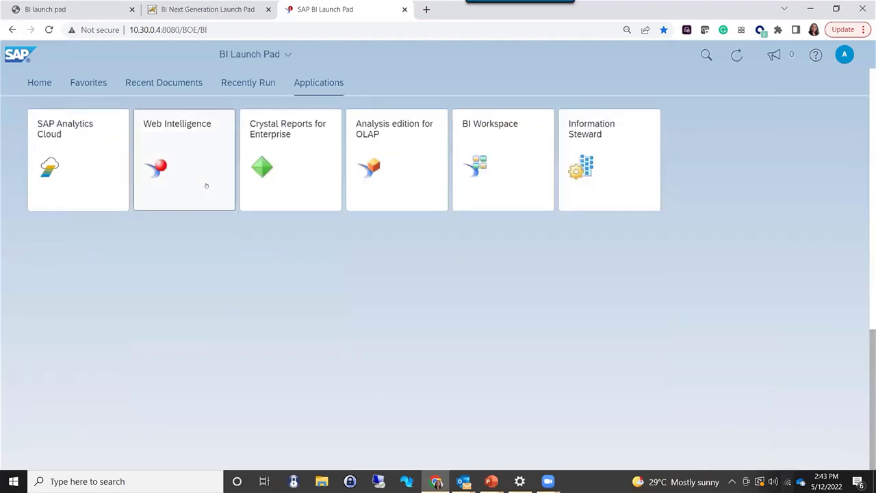
click(206, 185)
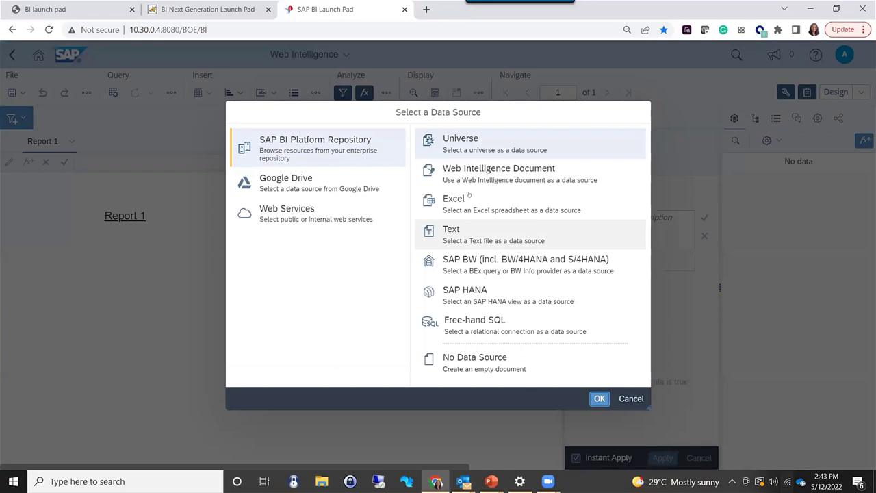
click(471, 179)
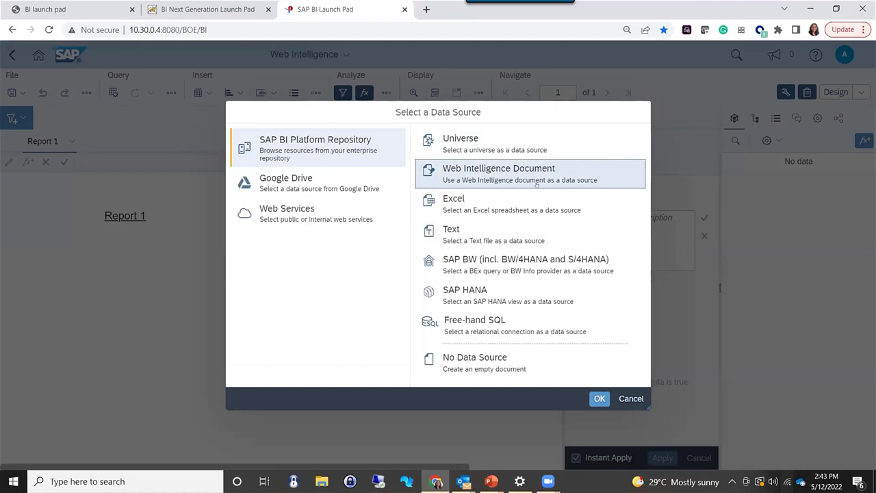
click(598, 399)
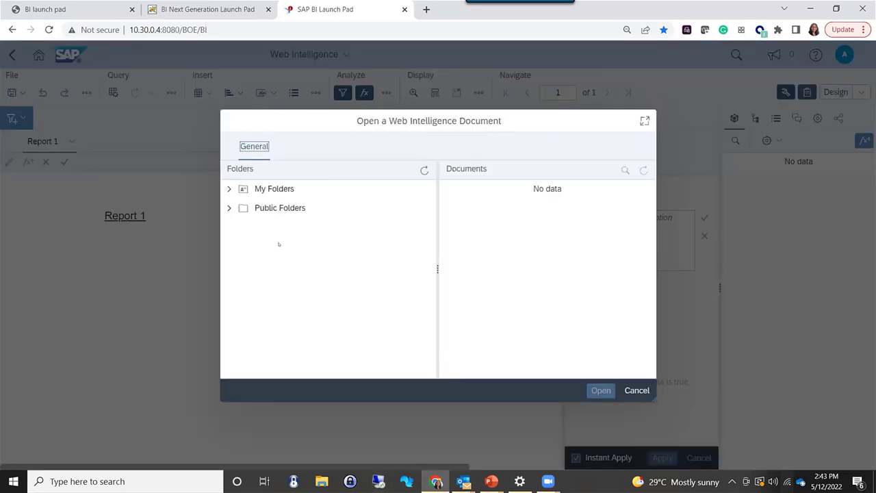
Open Master Data Webi Source from the public folder _WebI Like A Pro 4.3 as the report's data source.
click(230, 207)
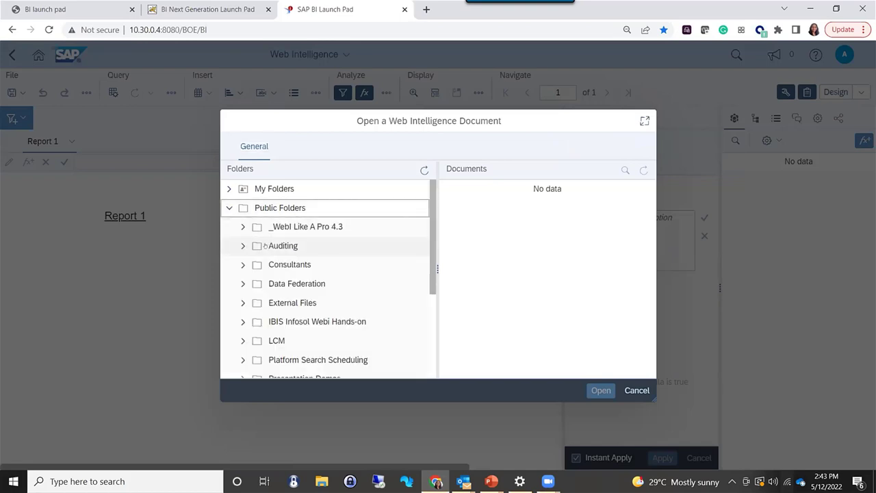
click(308, 226)
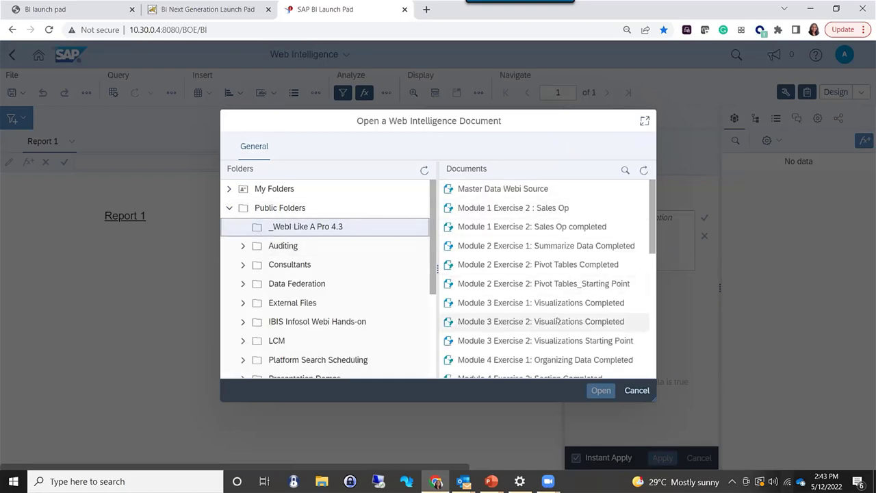
scroll(557, 321, down, 5)
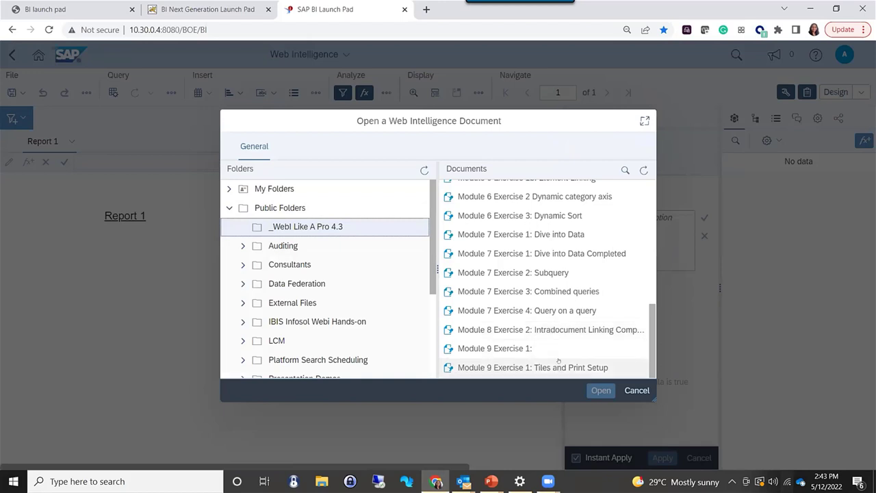
scroll(559, 361, up, 4)
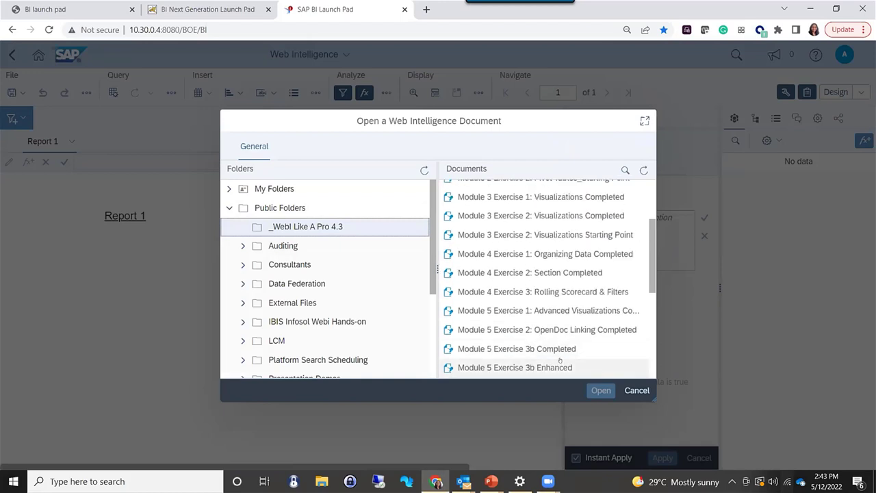
scroll(563, 348, up, 4)
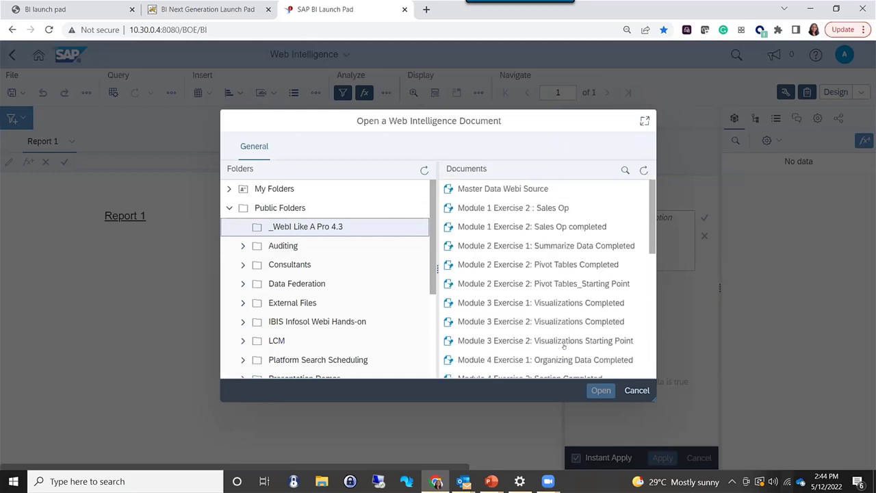
scroll(565, 356, down, 8)
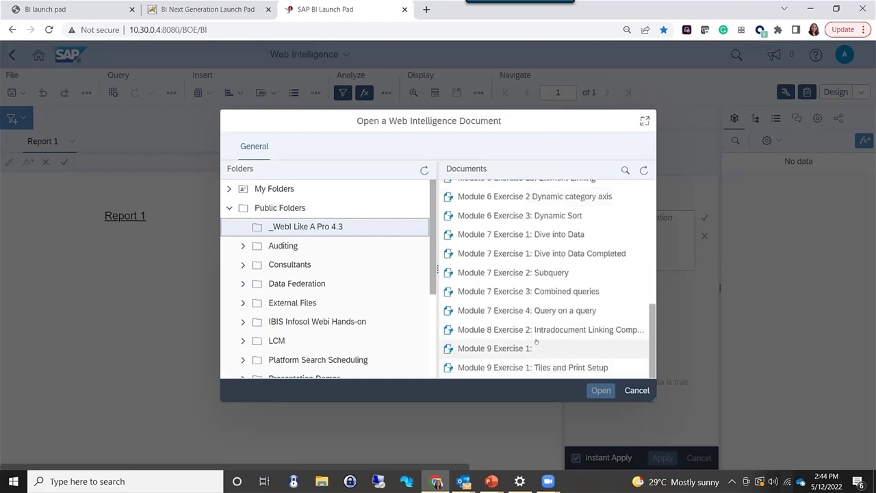
click(644, 120)
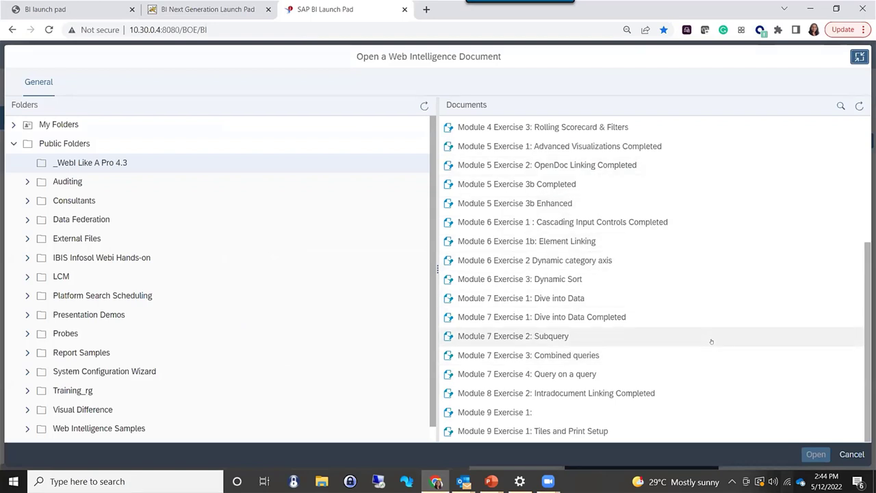
scroll(711, 341, up, 5)
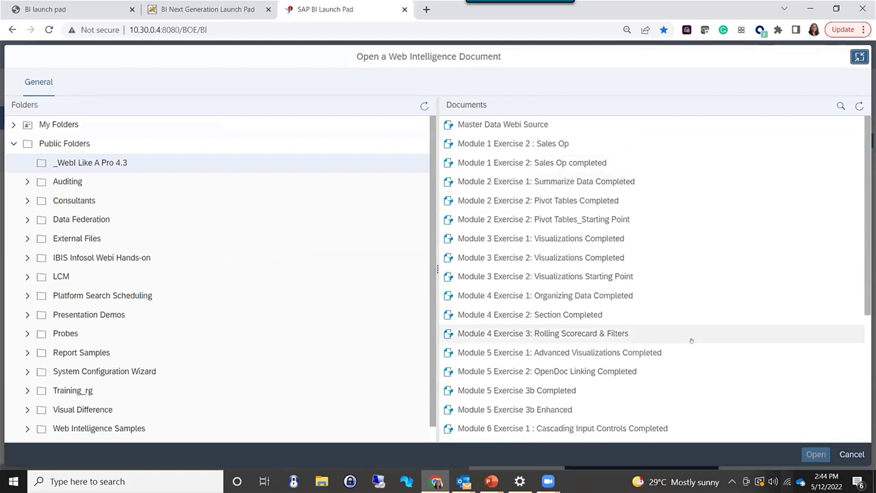
click(493, 124)
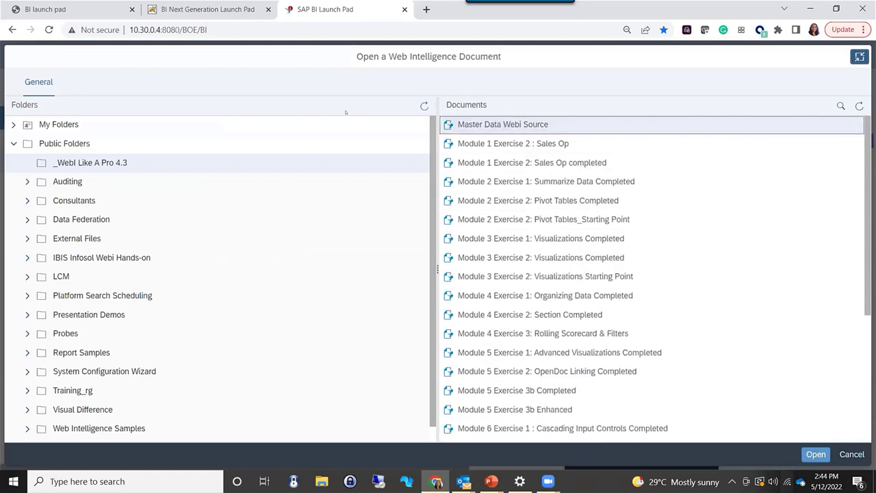
click(812, 452)
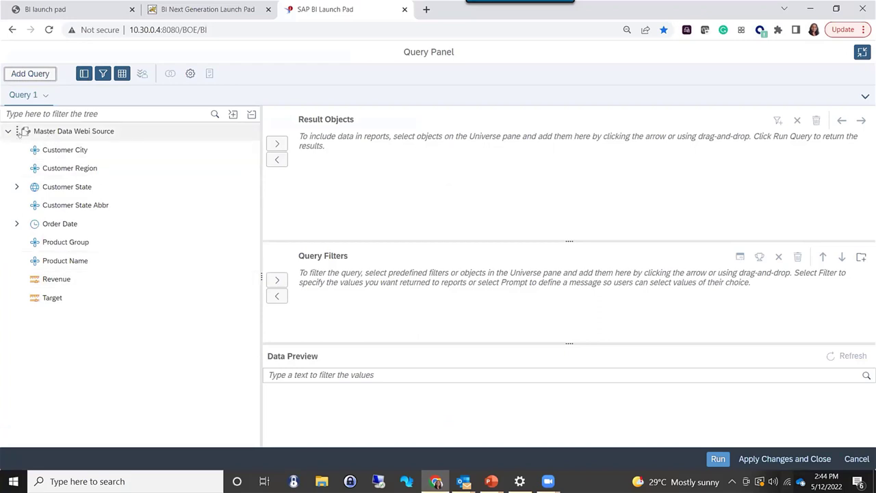
Add Customer City, Product Group and Revenue to the query's result objects and run the query.
drag(19, 133, 67, 152)
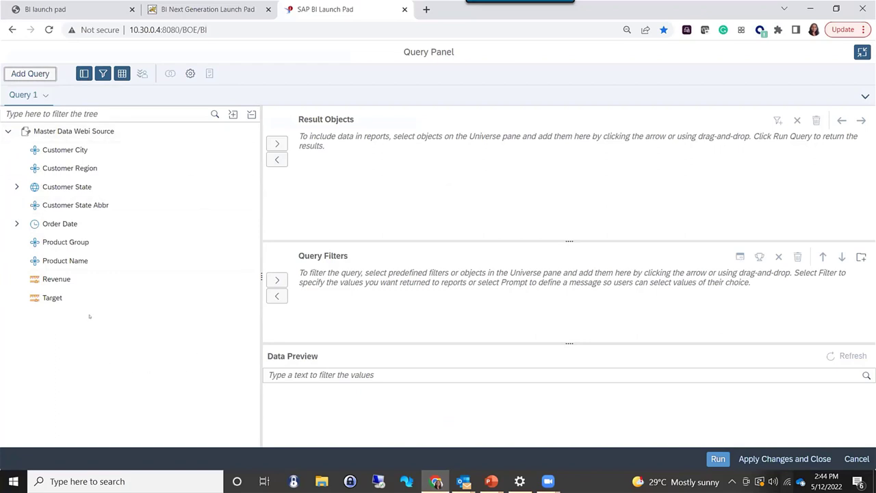
double_click(56, 149)
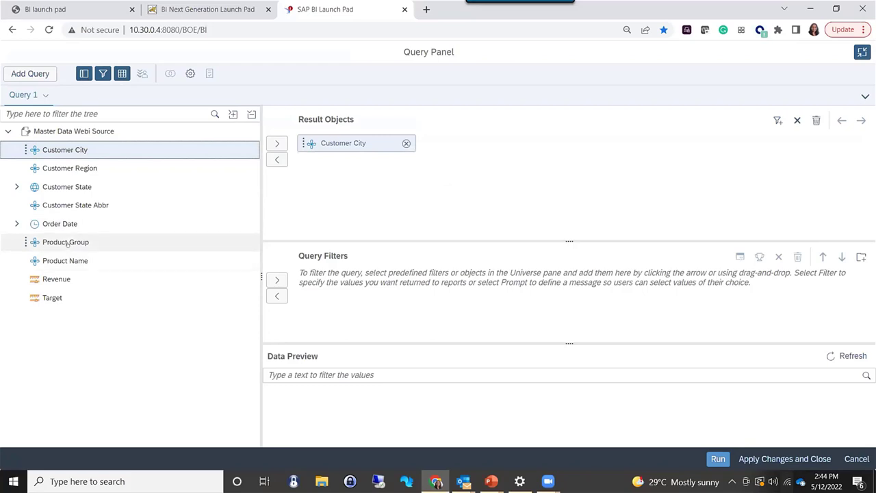
double_click(66, 242)
double_click(56, 278)
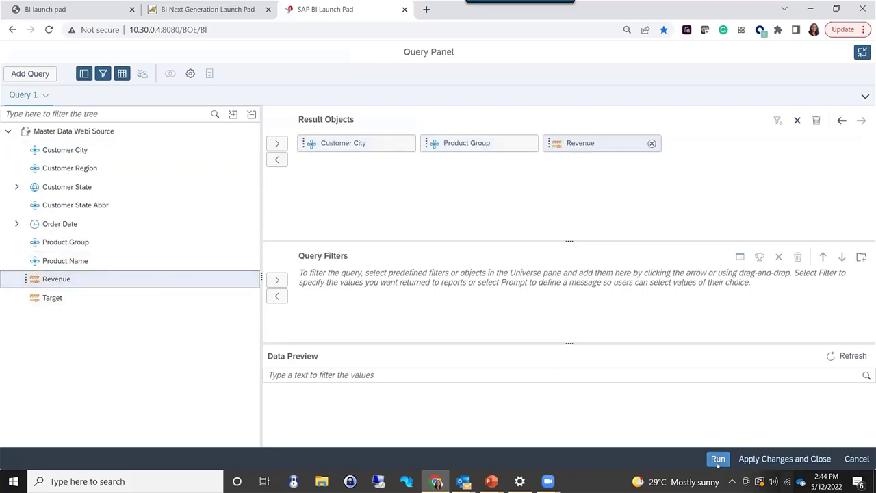
click(718, 458)
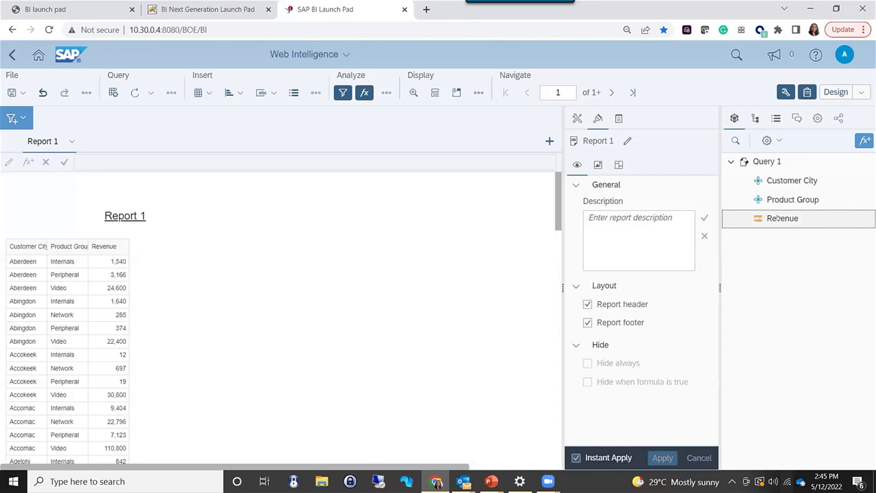
Start a new dimension variable in the maximized editor with the formula beginning =If ([Product Group]=.
mouse_move(778, 217)
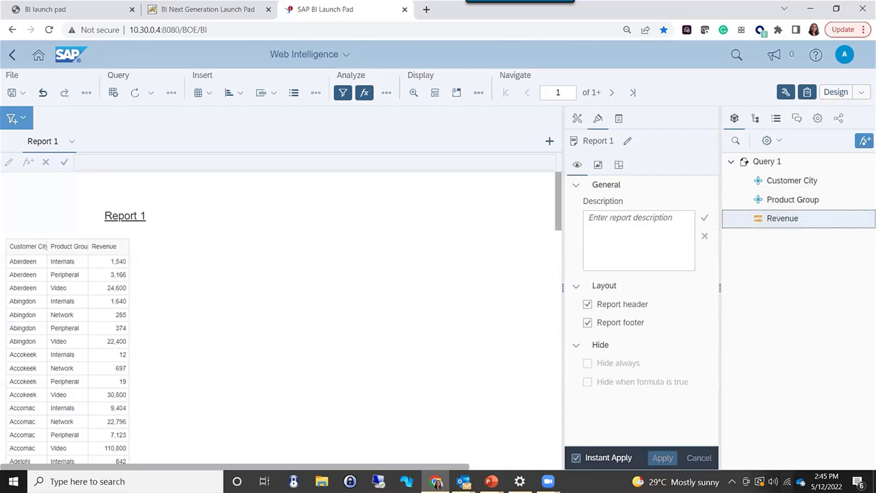
click(864, 140)
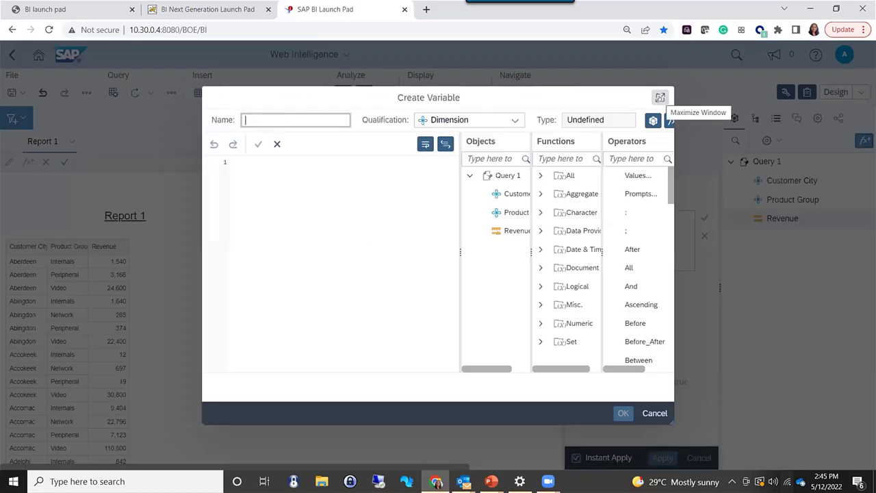
click(660, 98)
click(113, 216)
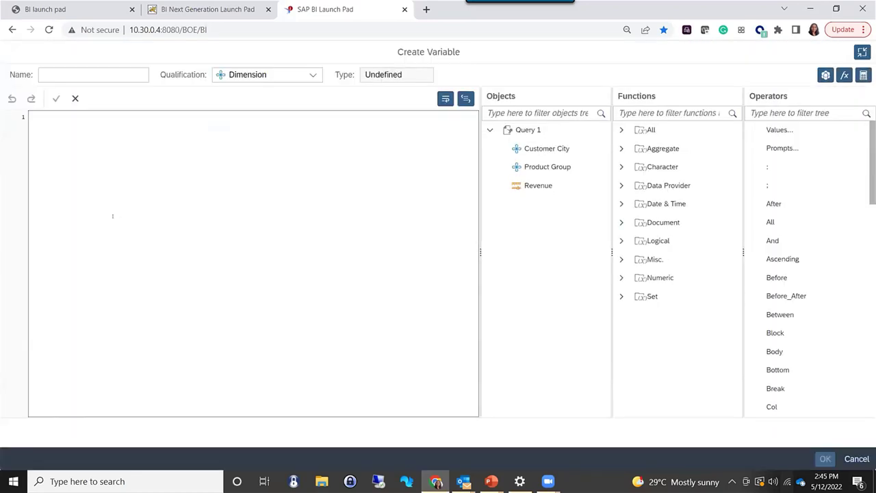
text(=I)
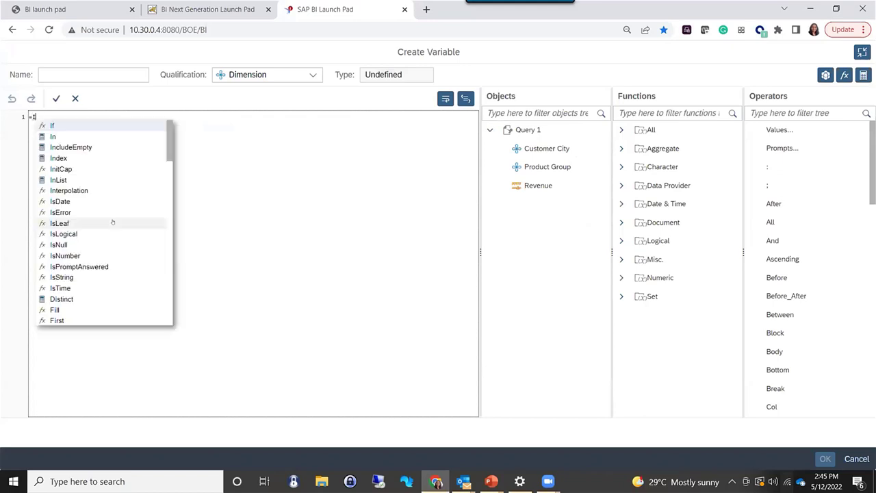
key(Return)
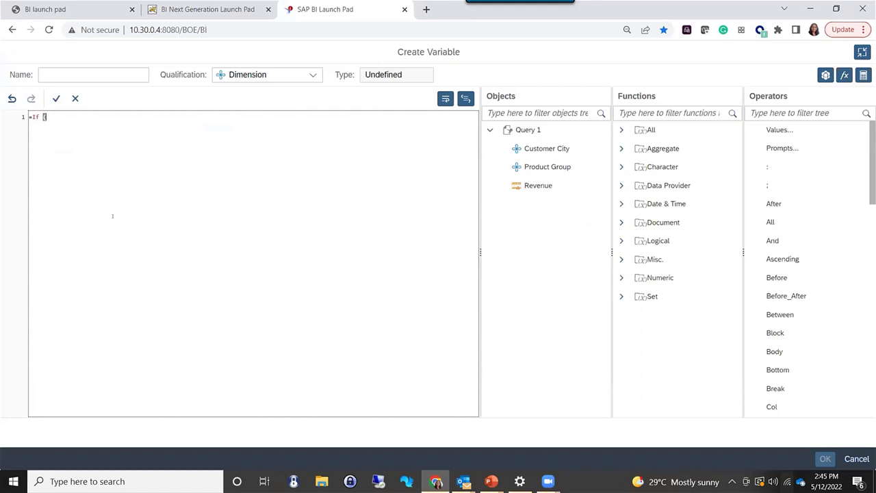
text(Produ)
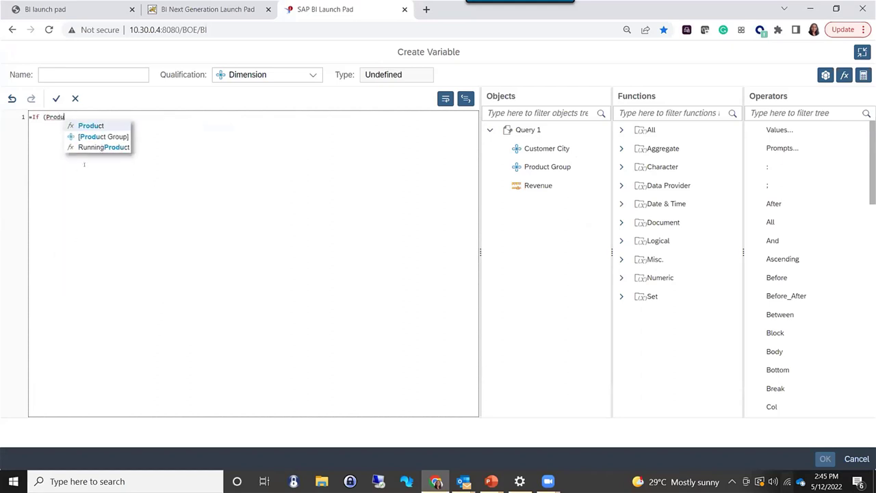
click(102, 136)
text(=)
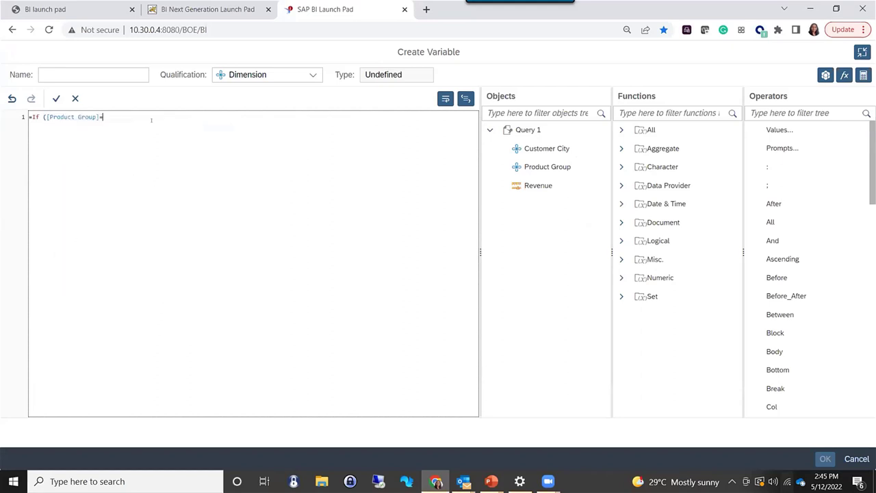
Complete the formula with "Internals" from Product Group's list of values and the results "I" and "X".
click(507, 168)
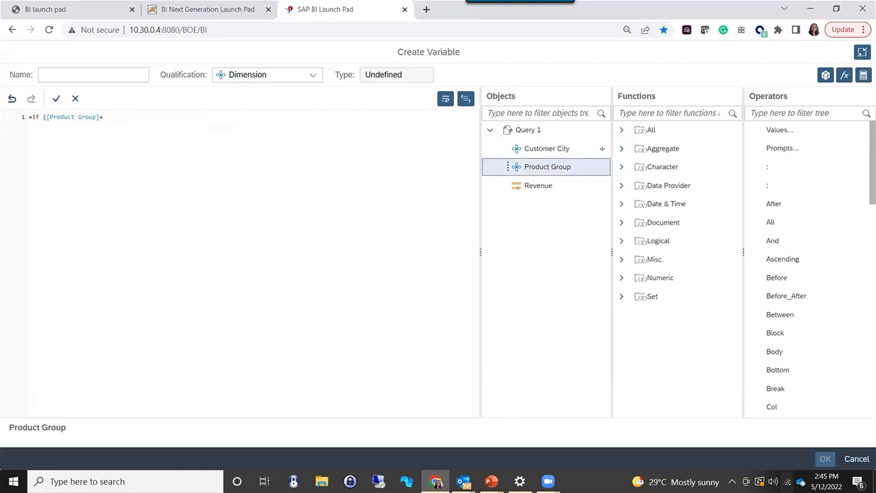
double_click(784, 129)
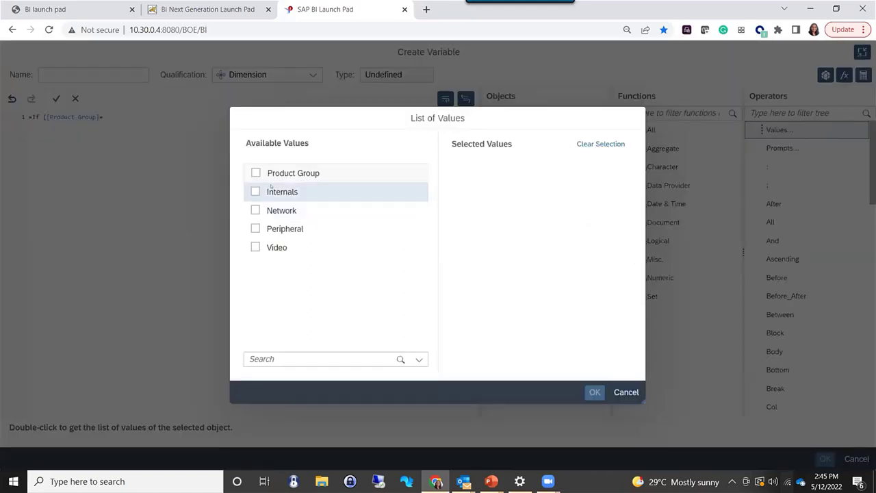
click(256, 192)
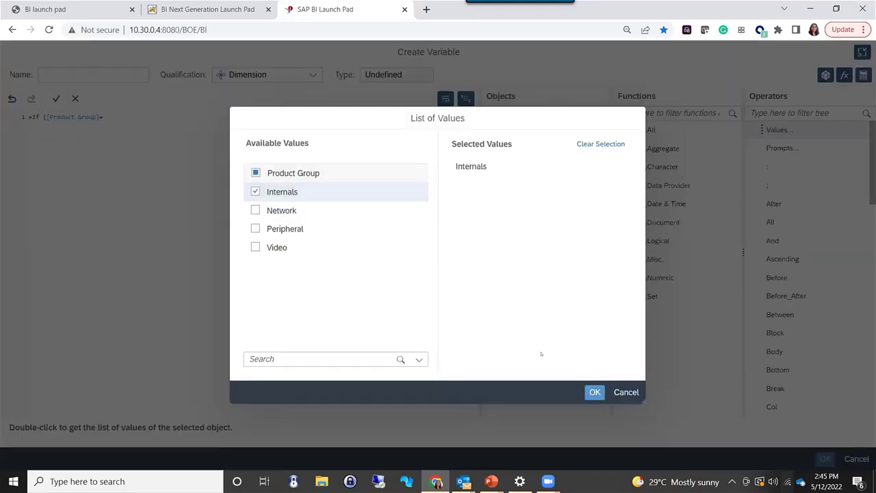
click(594, 392)
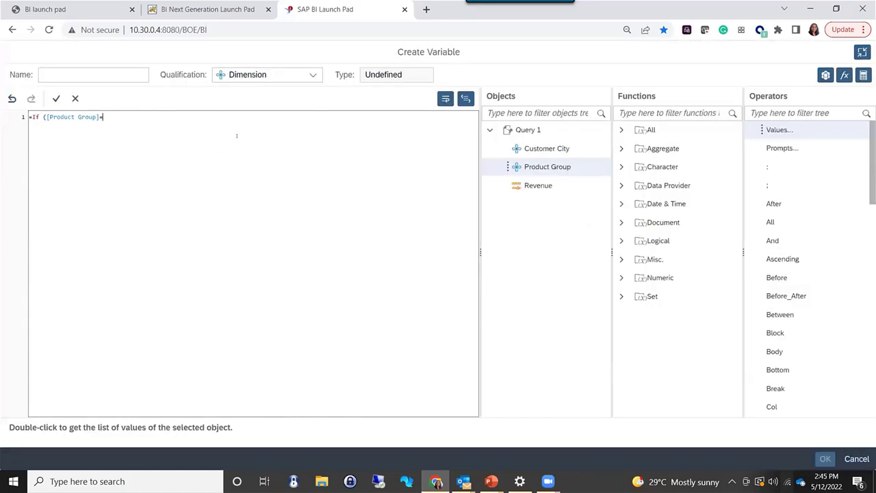
click(179, 119)
text(; "I";"X"))
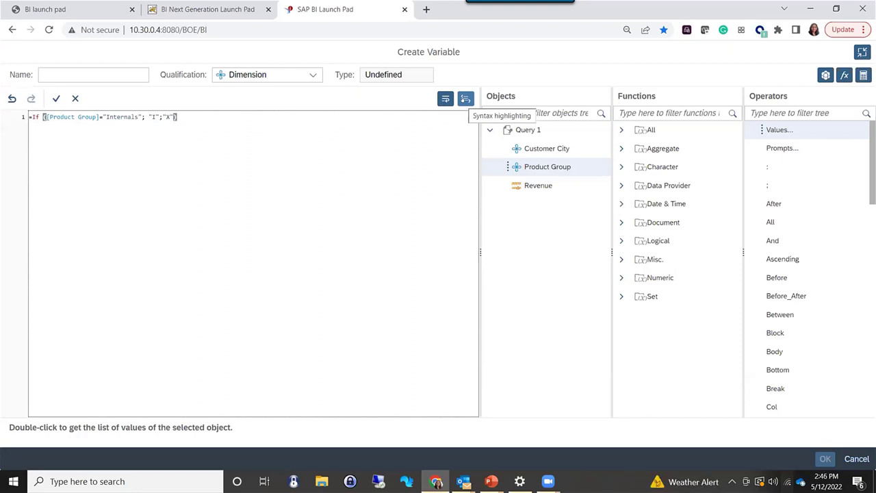
Turn the formula editor's syntax highlighting off and back on, and discard the new variable.
click(466, 100)
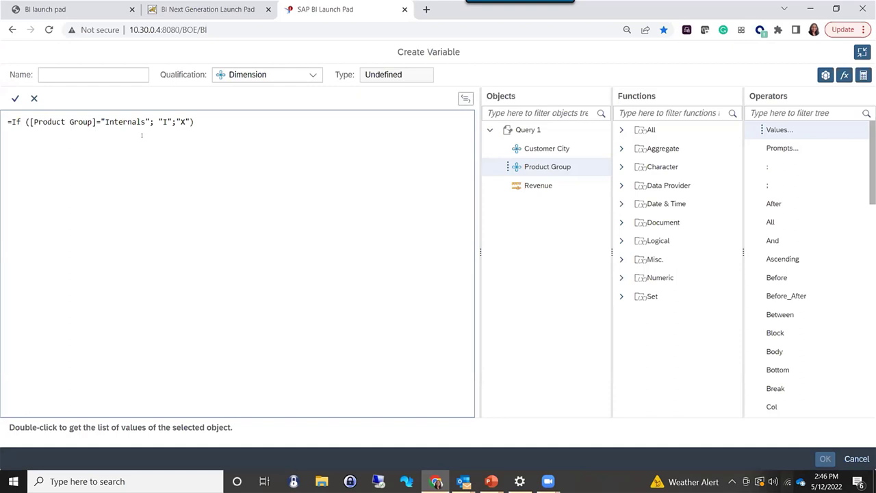
click(463, 99)
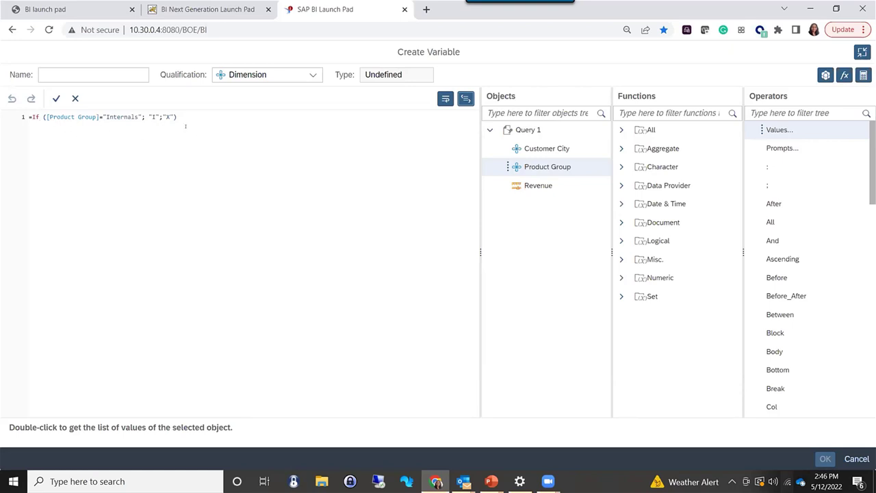
drag(185, 126, 2, 127)
click(274, 136)
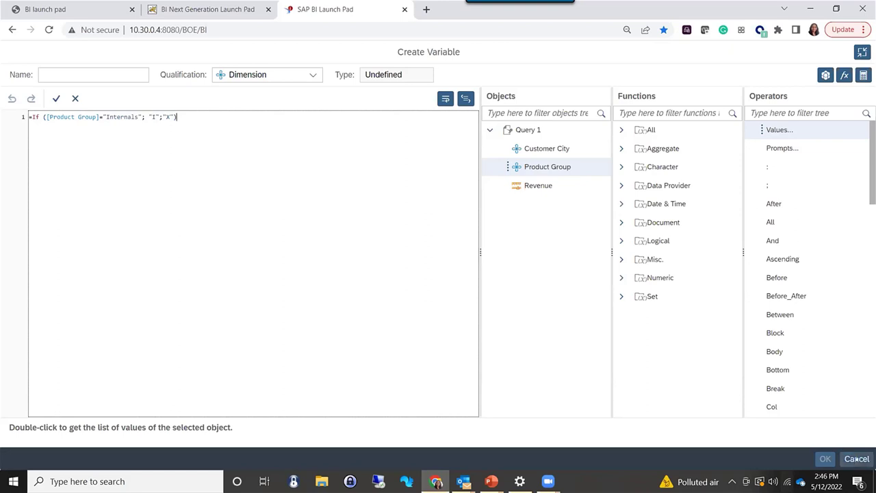
click(856, 458)
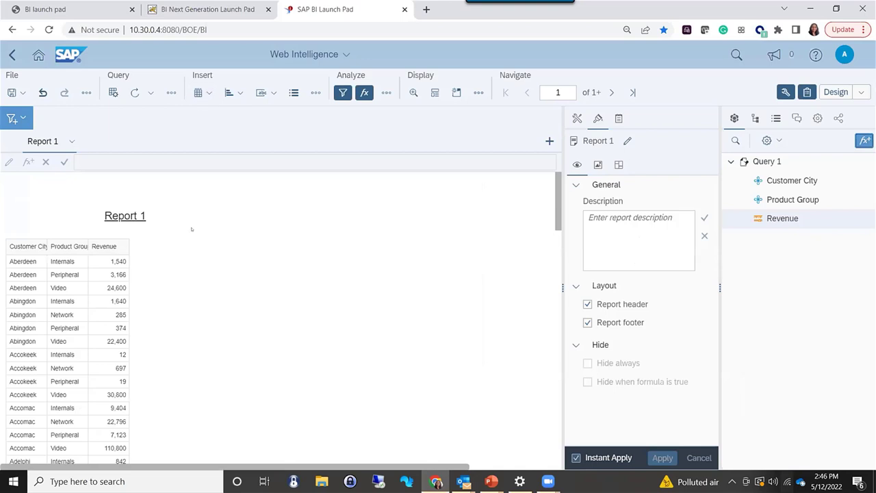
Add a new blank report to the document and look through its available report actions.
click(72, 141)
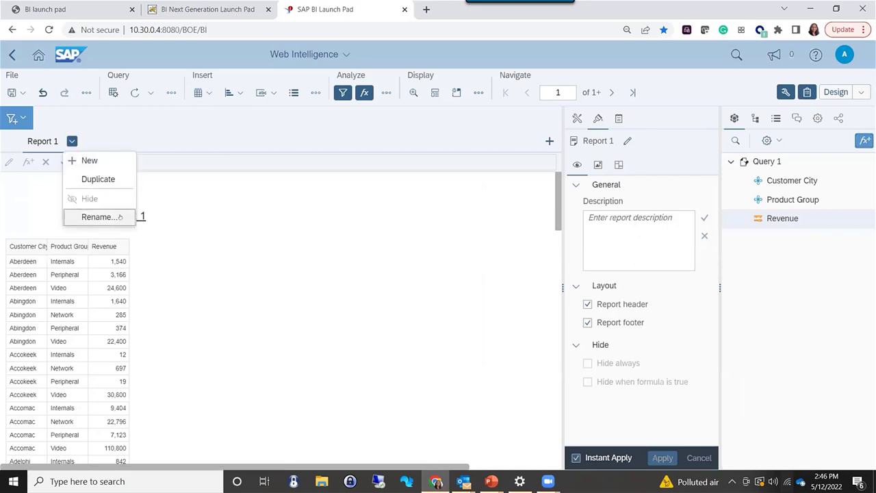
click(90, 163)
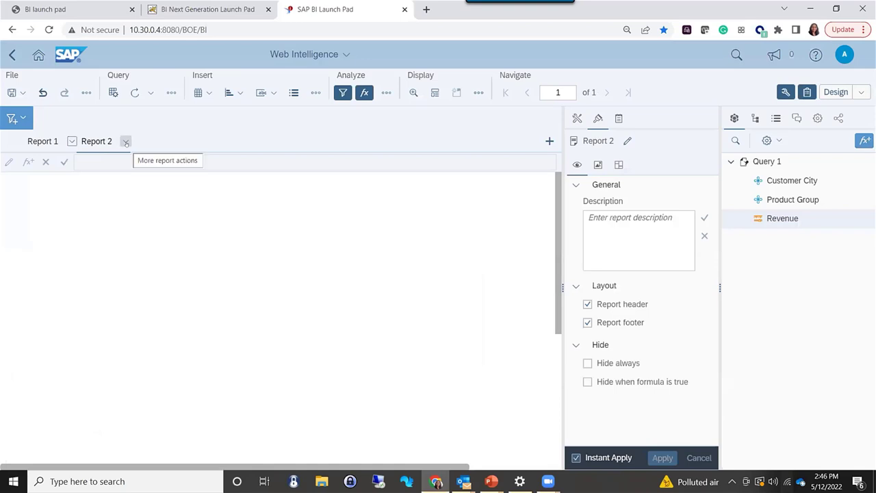
click(126, 141)
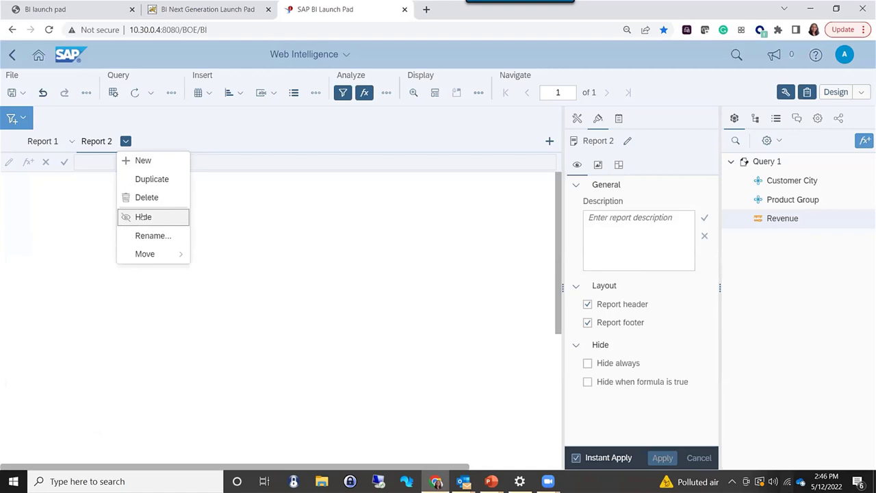
click(82, 140)
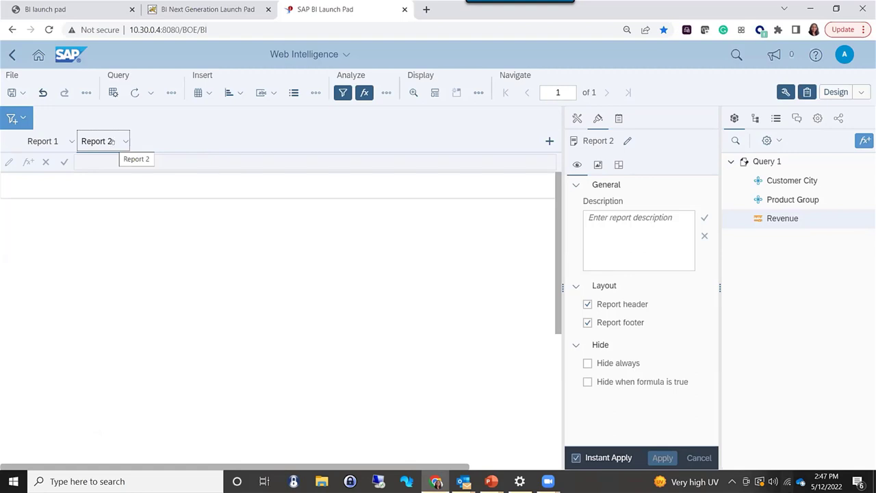
click(112, 141)
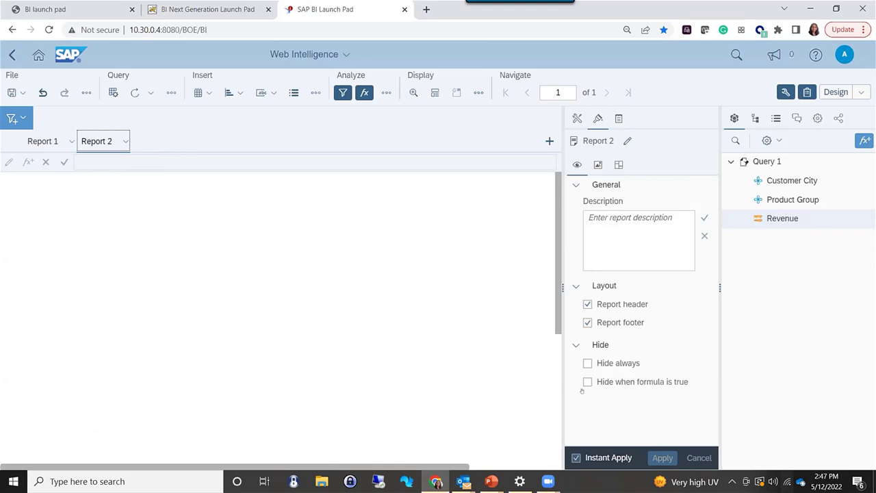
Try hiding Report 2 always, remove that setting, and enable hiding it when a formula is true instead.
click(587, 364)
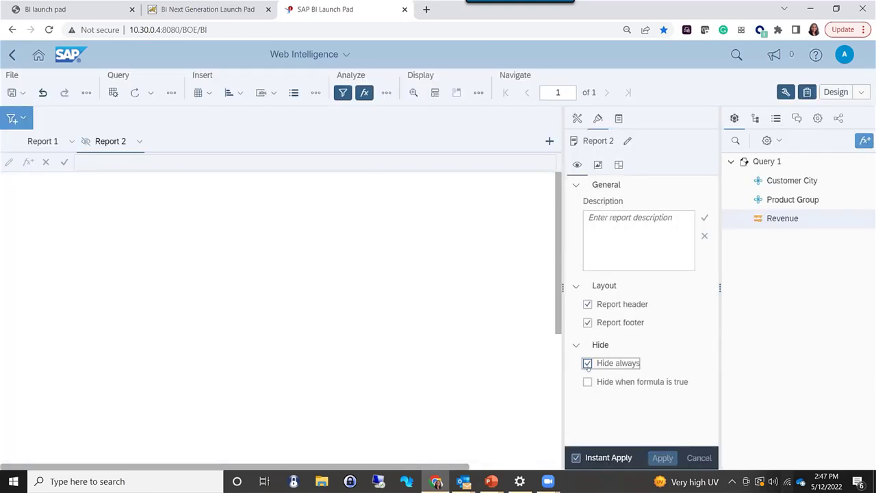
click(587, 363)
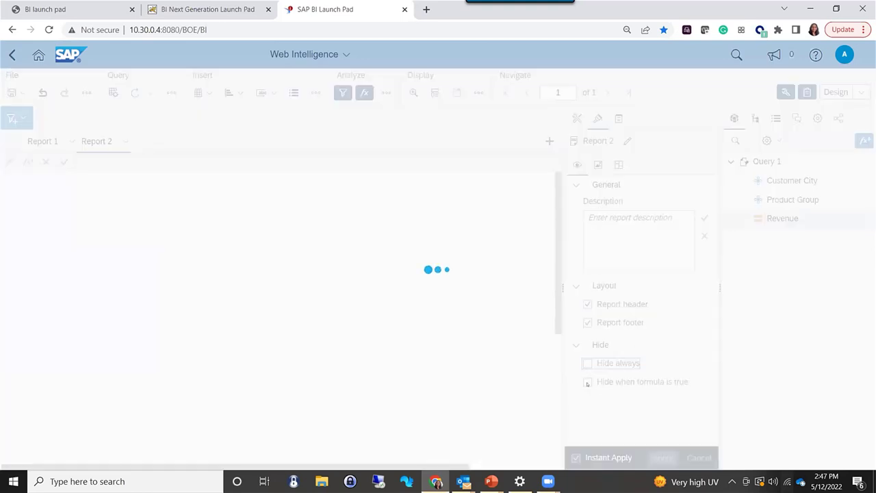
click(587, 382)
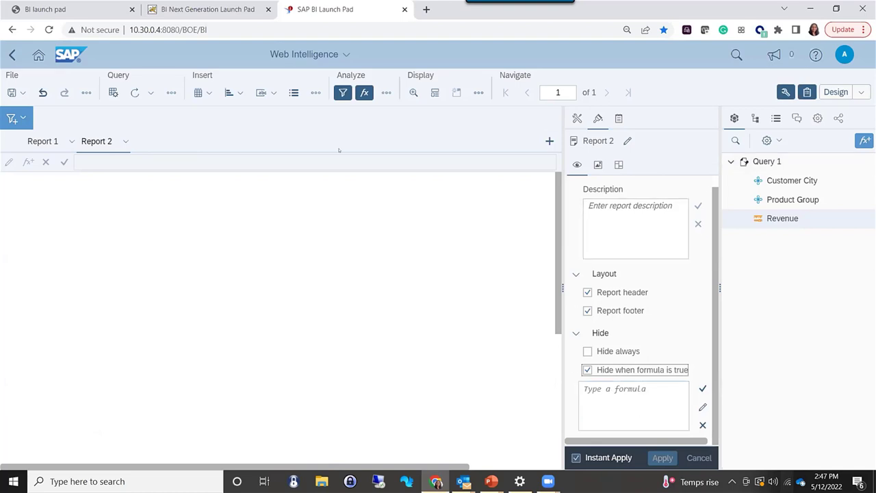
Set Report 2 to Hide always and switch the document out of Design mode.
click(588, 351)
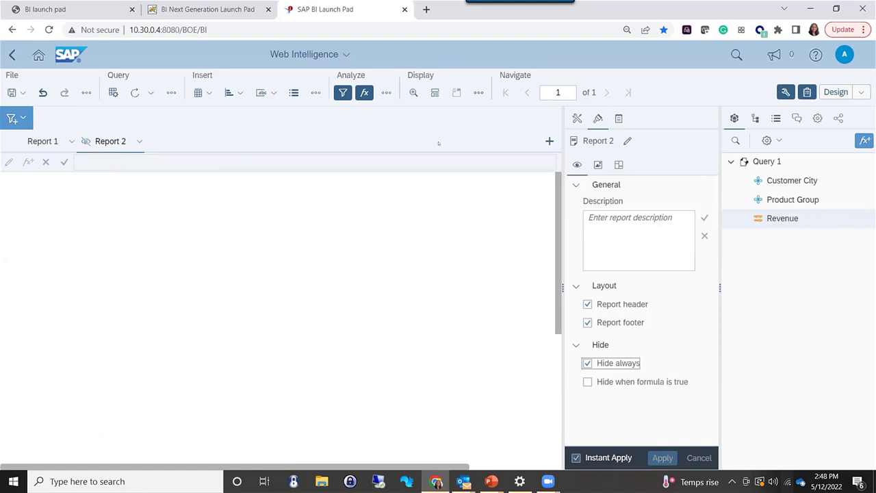
click(836, 92)
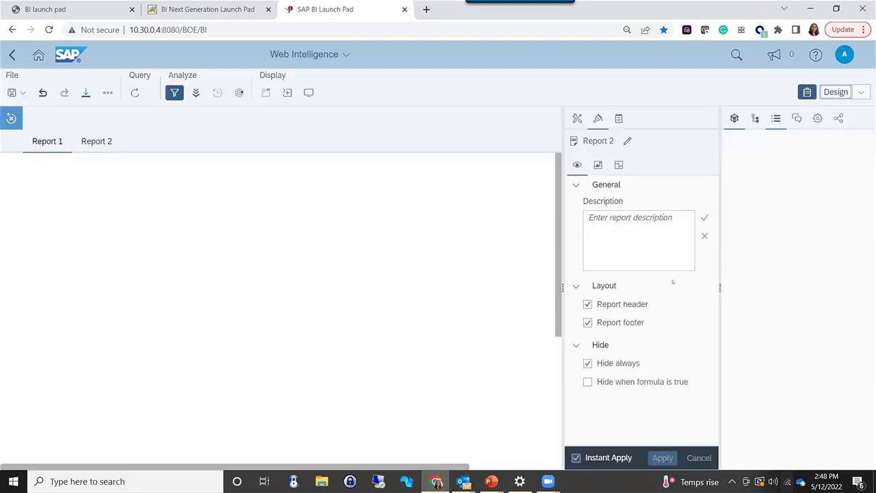